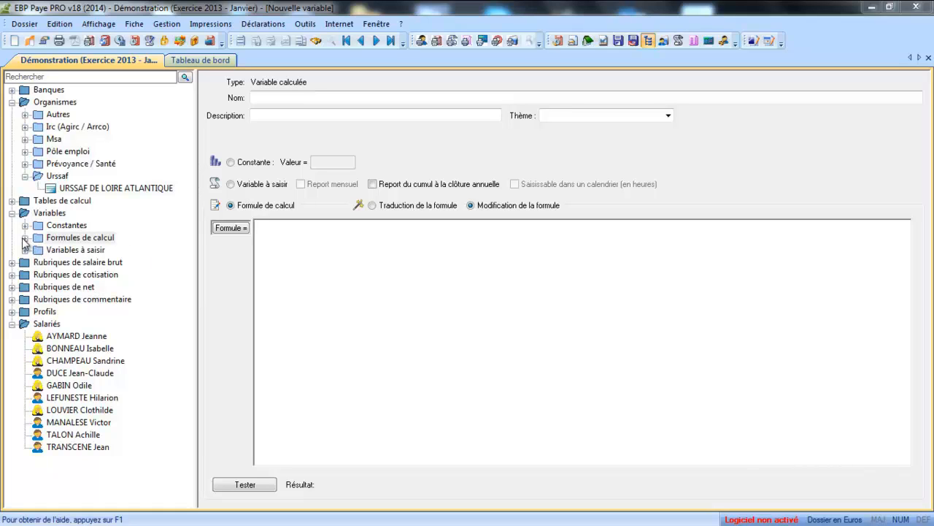
{"action": "left_click", "coordinate": [23, 239]}
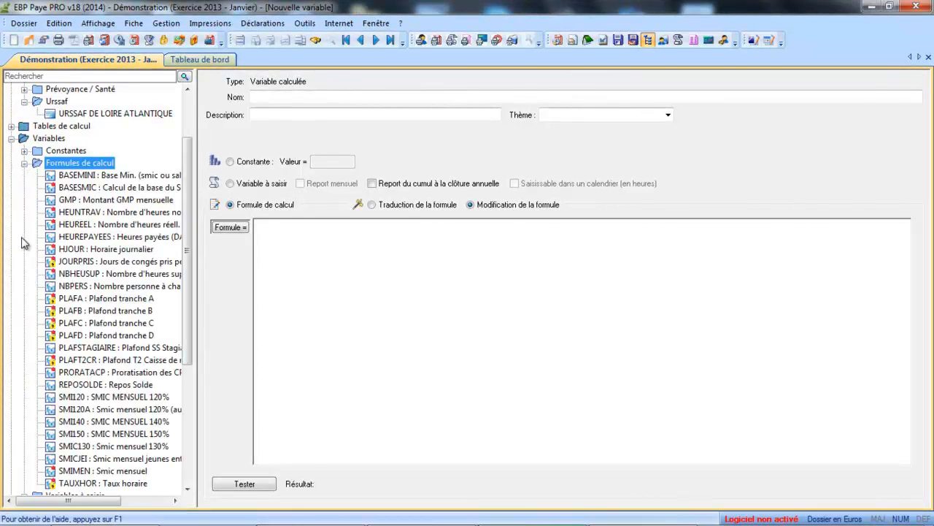
{"action": "left_click", "coordinate": [165, 23]}
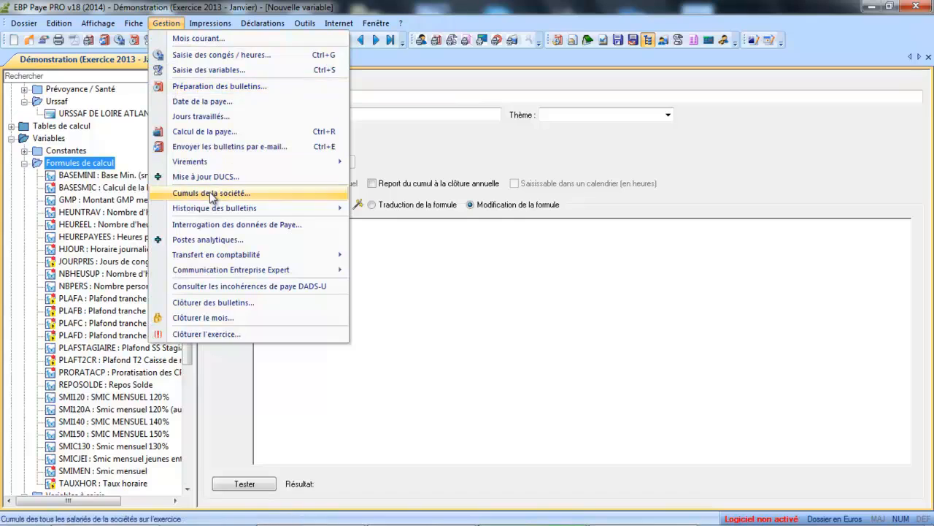
{"action": "left_click", "coordinate": [470, 453]}
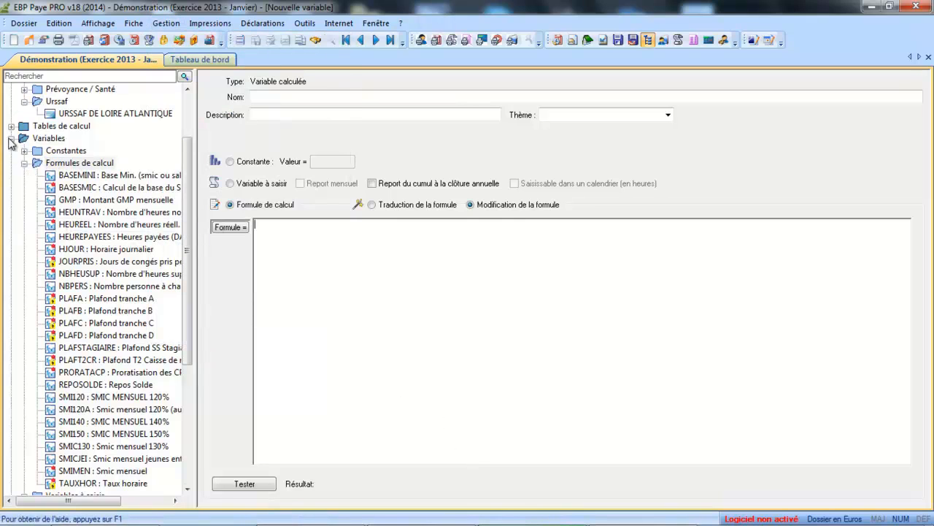
Collapse the Variables folder and display the January 2013 payslip (Bulletin) of the first employee under Salariés.
{"action": "left_click", "coordinate": [11, 138]}
{"action": "left_click", "coordinate": [51, 299]}
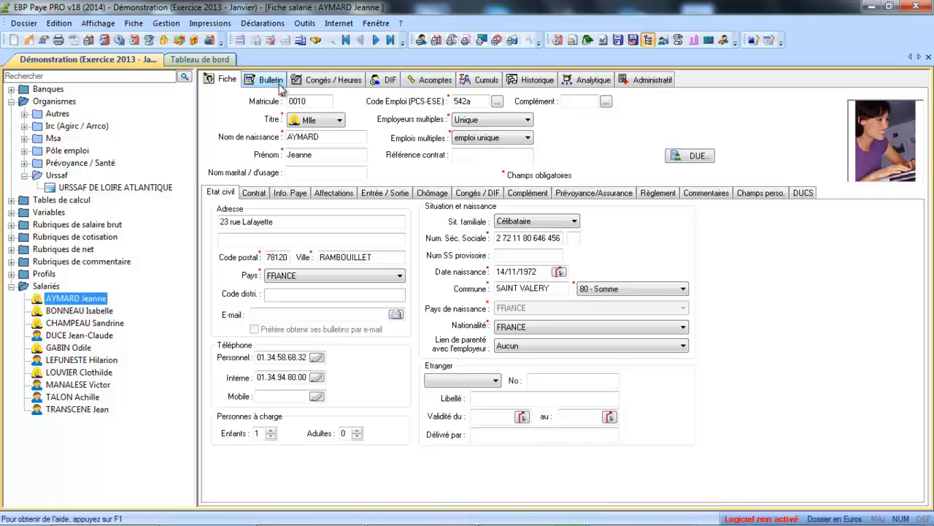
{"action": "left_click", "coordinate": [270, 80]}
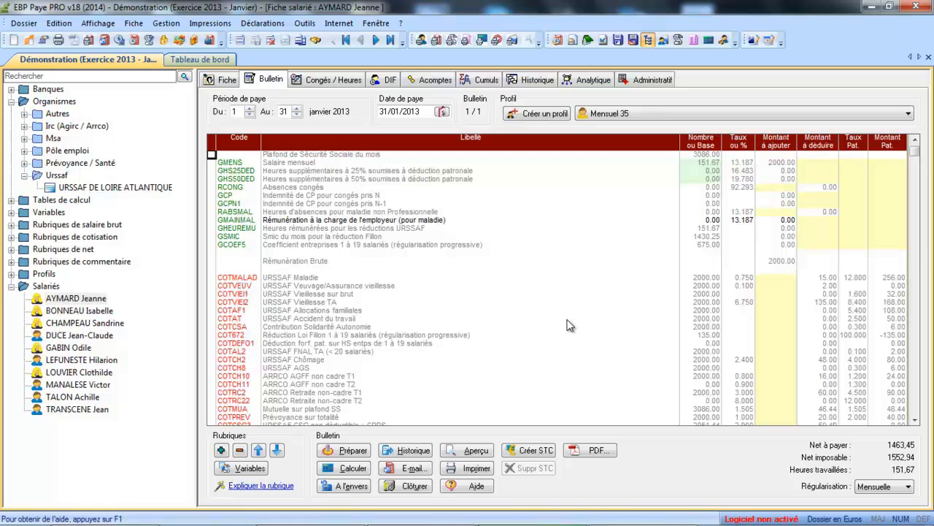
Set the HEUSU25 variable of the payslip's GHS25DED overtime line to 5.
{"action": "double_click", "coordinate": [709, 173]}
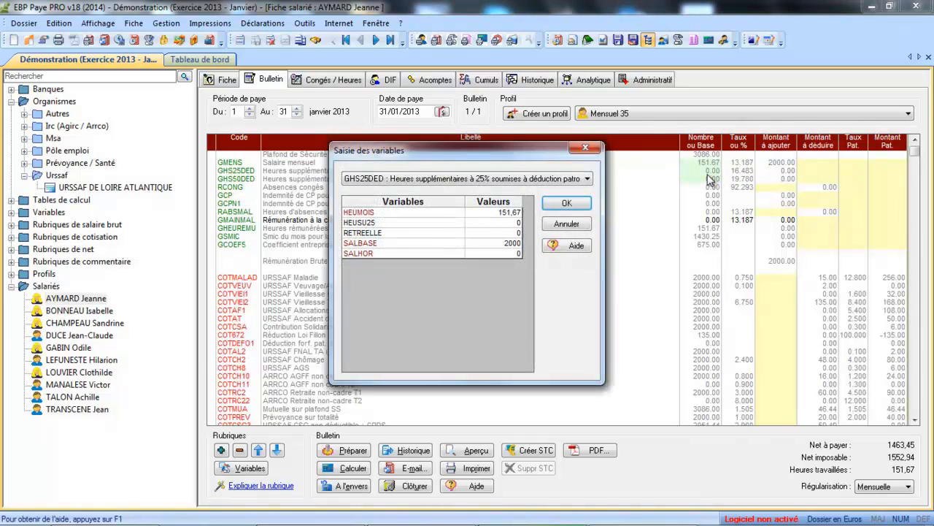
{"action": "left_click", "coordinate": [494, 223]}
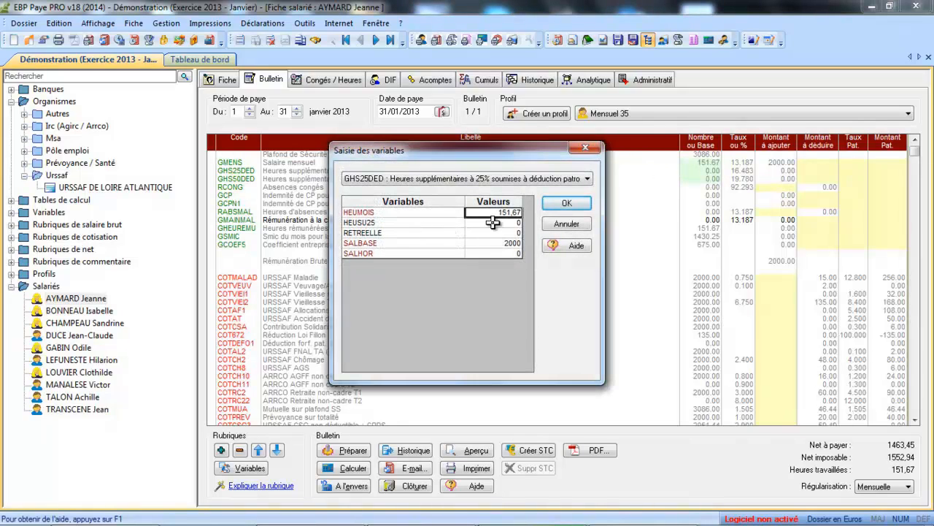
{"action": "type", "text": "5"}
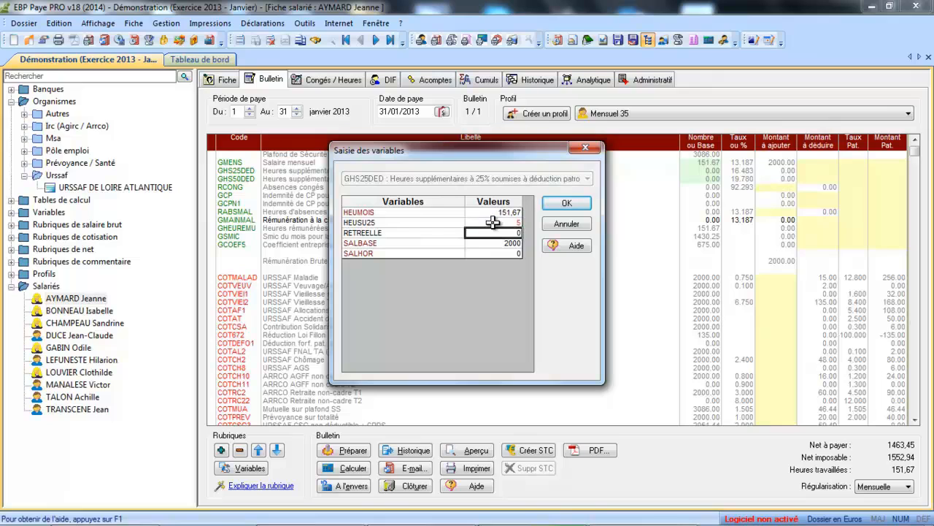
{"action": "left_click", "coordinate": [566, 205]}
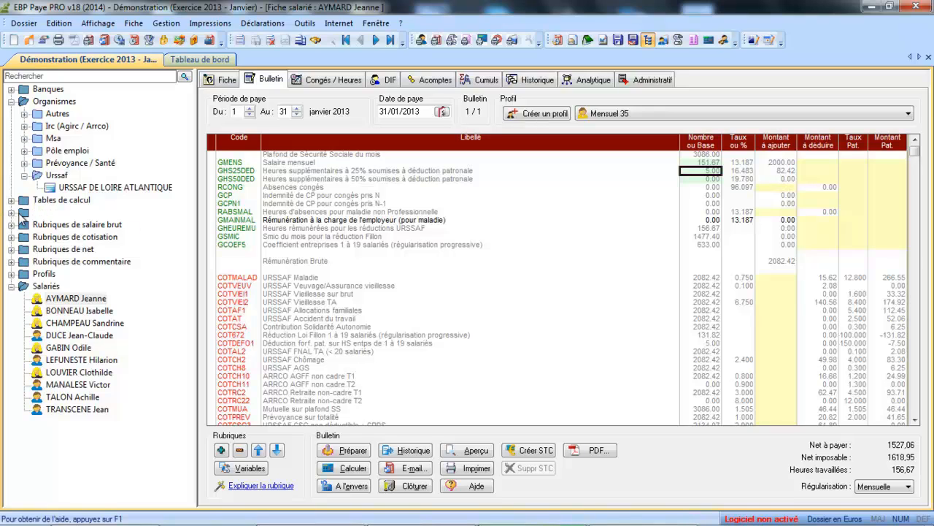
Open the HEUREEL calculation formula and examine the NBHEUSUP term and the end of each formula line.
{"action": "left_click", "coordinate": [12, 213]}
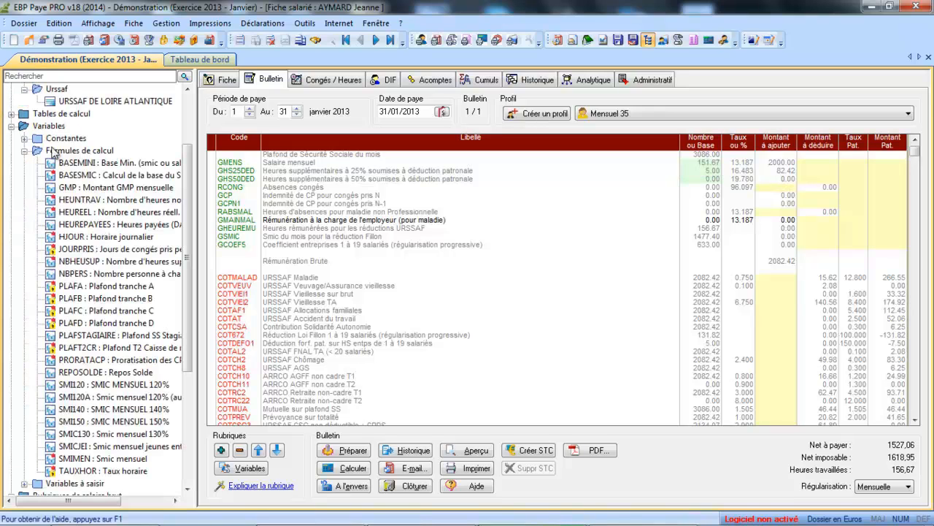
{"action": "double_click", "coordinate": [77, 213]}
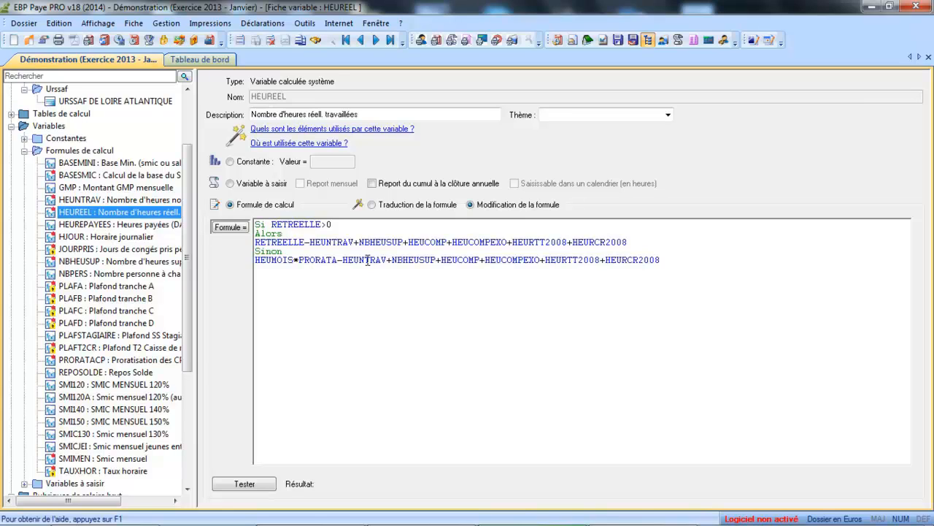
{"action": "left_click_drag", "start_coordinate": [359, 242], "coordinate": [397, 243]}
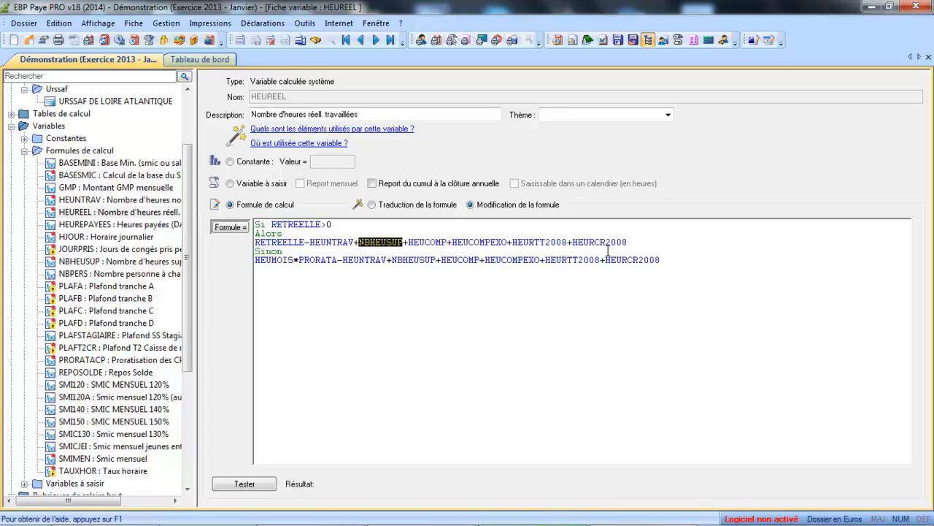
{"action": "left_click", "coordinate": [637, 242]}
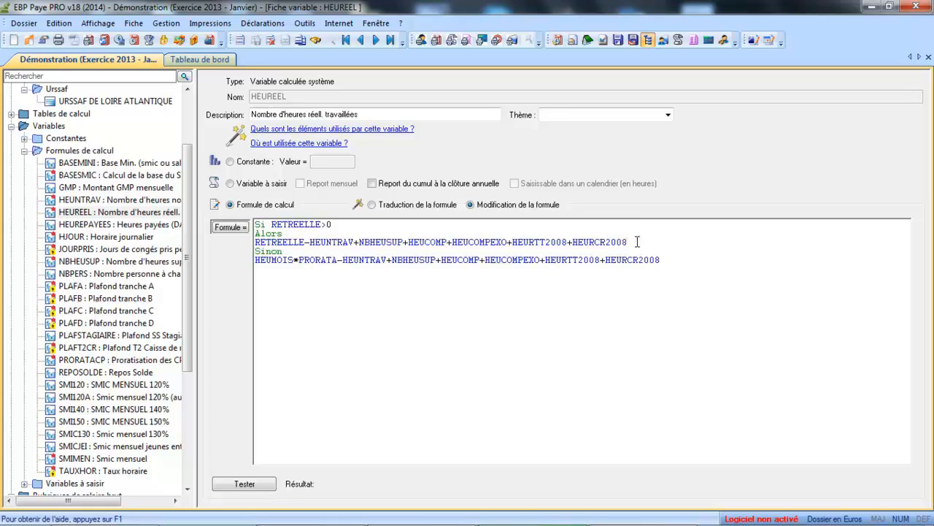
{"action": "left_click", "coordinate": [678, 259]}
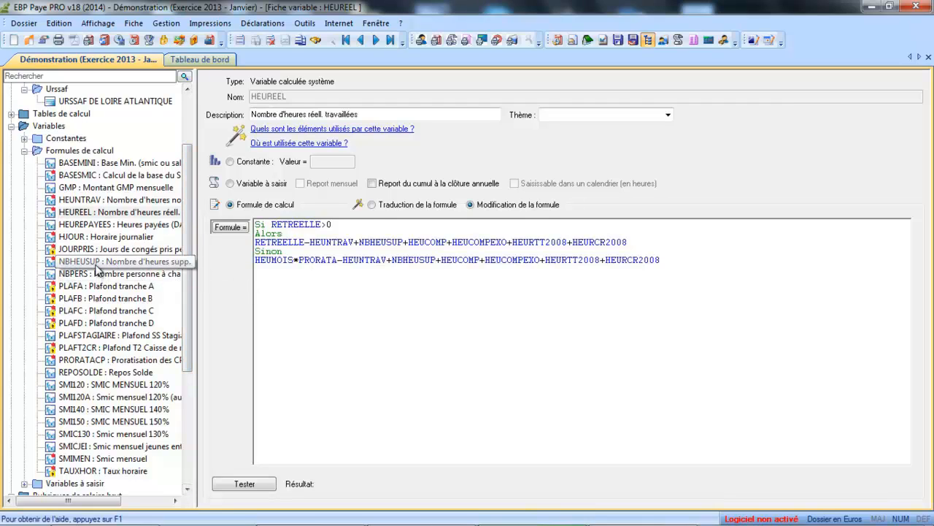
Open the NBHEUSUP formula, try appending a plus sign at its end, and remove it again.
{"action": "left_click", "coordinate": [95, 263]}
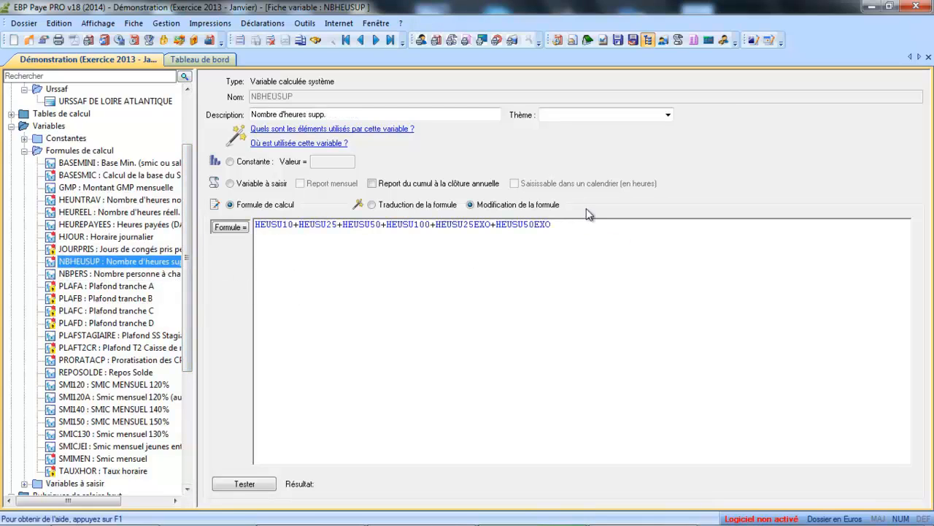
{"action": "left_click", "coordinate": [575, 230]}
{"action": "type", "text": "+"}
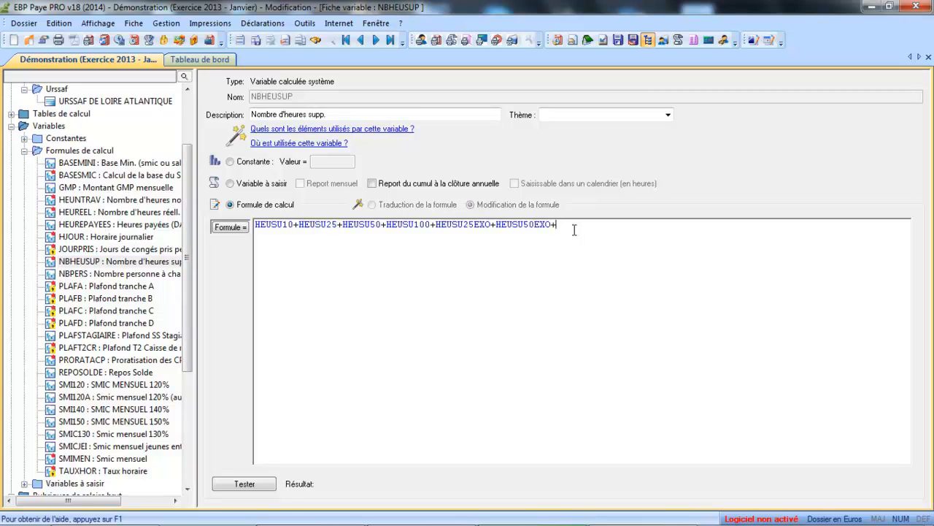
{"action": "key", "text": "BackSpace"}
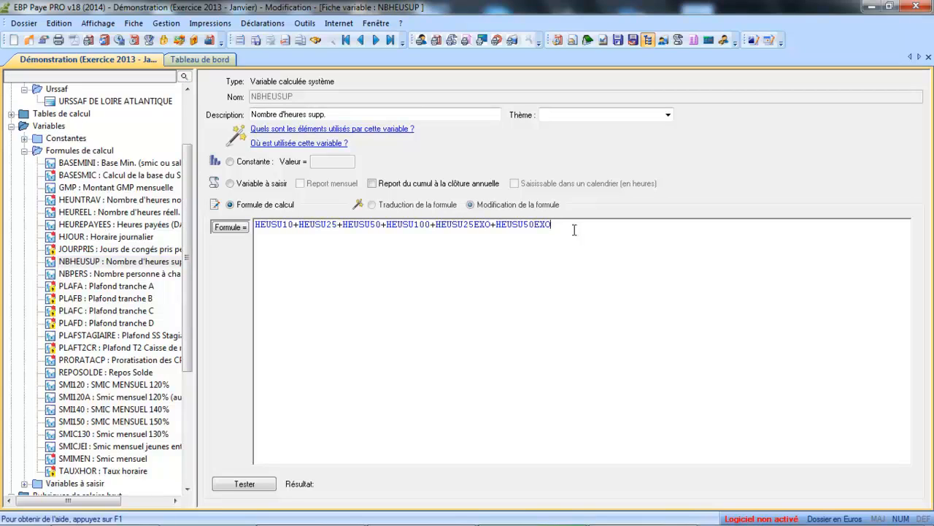
Review the HEUREEL formula again and try appending a plus sign at the end of the HEUNTRAV formula.
{"action": "left_click", "coordinate": [108, 213]}
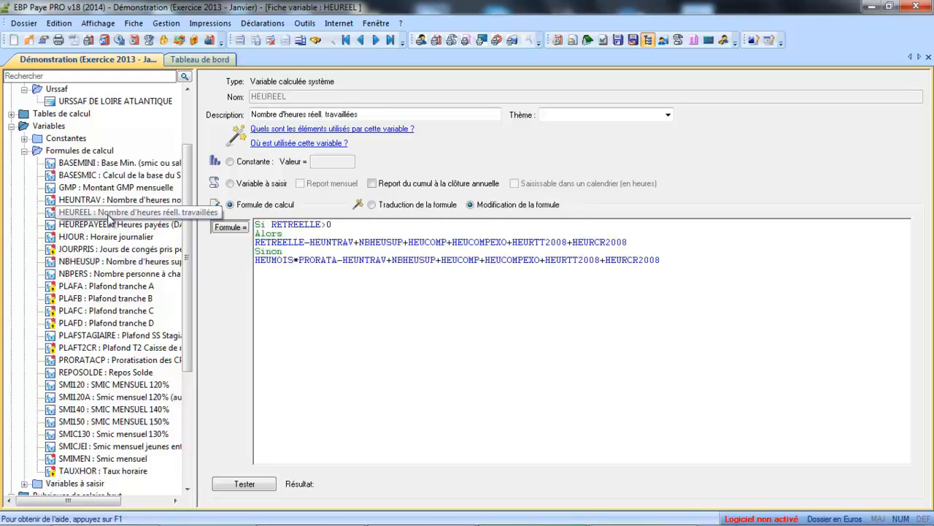
{"action": "left_click", "coordinate": [385, 242]}
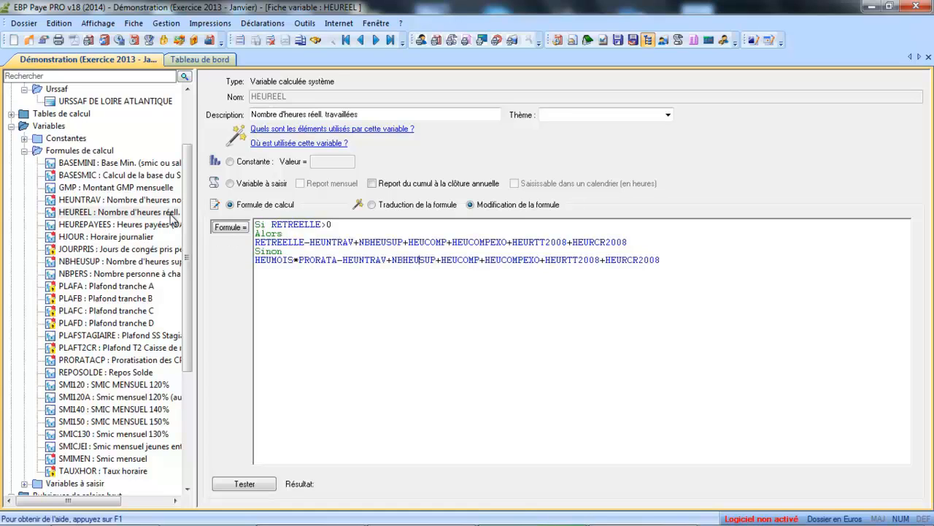
{"action": "left_click", "coordinate": [115, 202]}
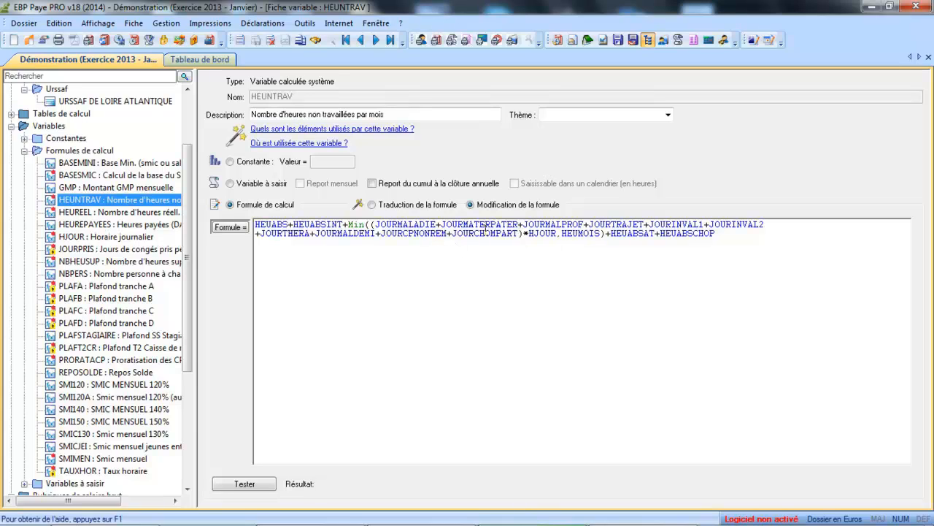
{"action": "left_click", "coordinate": [717, 234]}
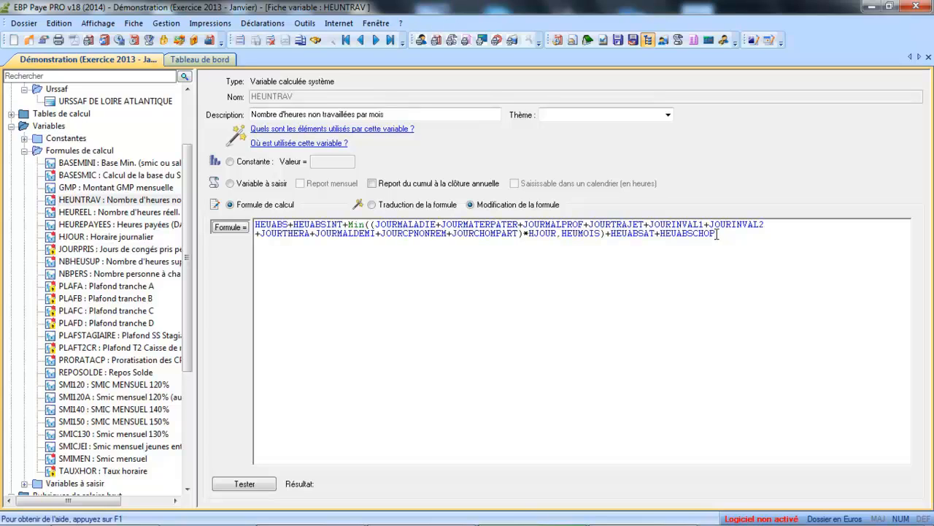
{"action": "type", "text": "+"}
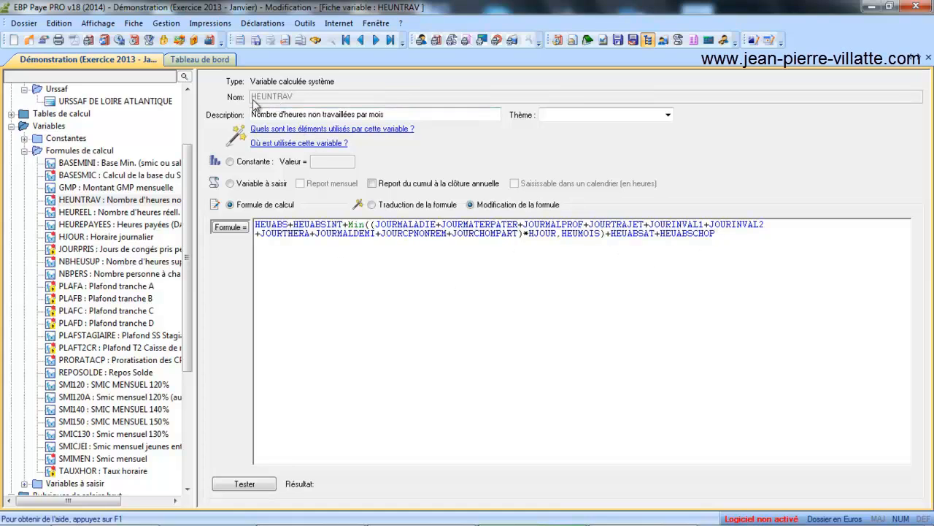
Re-examine the HEUNTRAV and NBHEUSUP terms in both branches of the HEUREEL formula.
{"action": "left_click", "coordinate": [85, 214]}
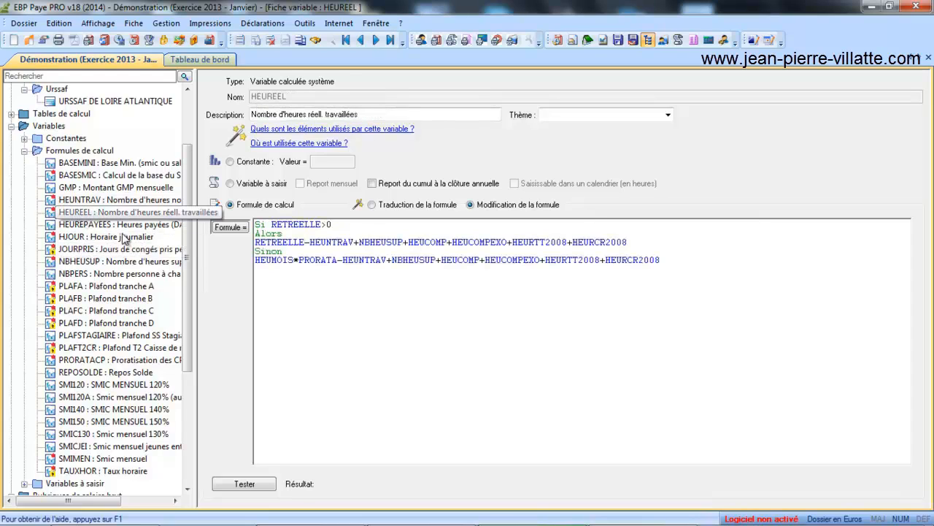
{"action": "left_click", "coordinate": [365, 261]}
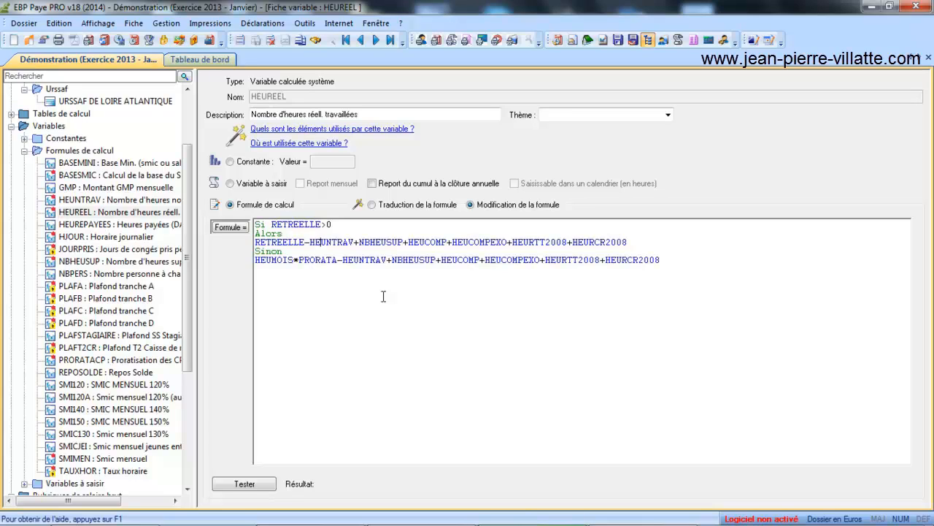
{"action": "left_click", "coordinate": [381, 243]}
Collapse the calculation formulas, browse the Variables à saisir folder and open its ACOMPTE variable.
{"action": "left_click", "coordinate": [26, 151]}
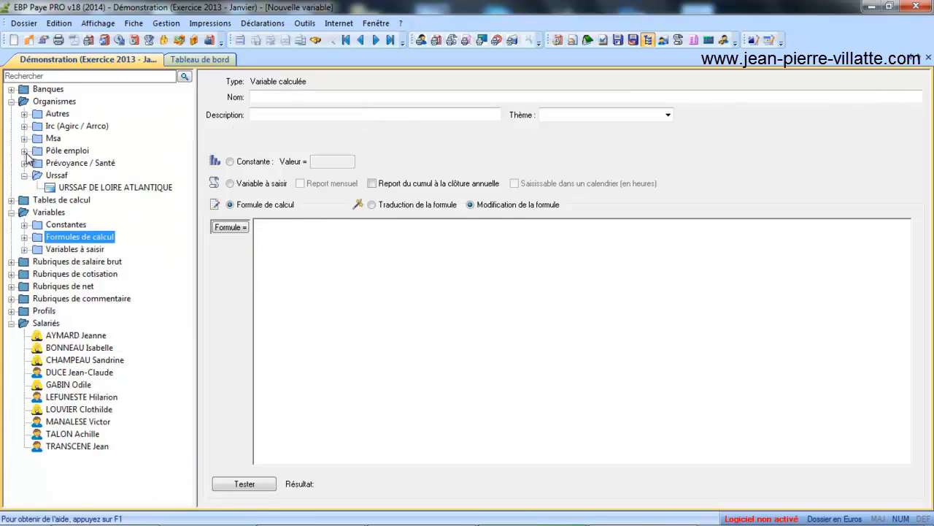
{"action": "left_click", "coordinate": [25, 249]}
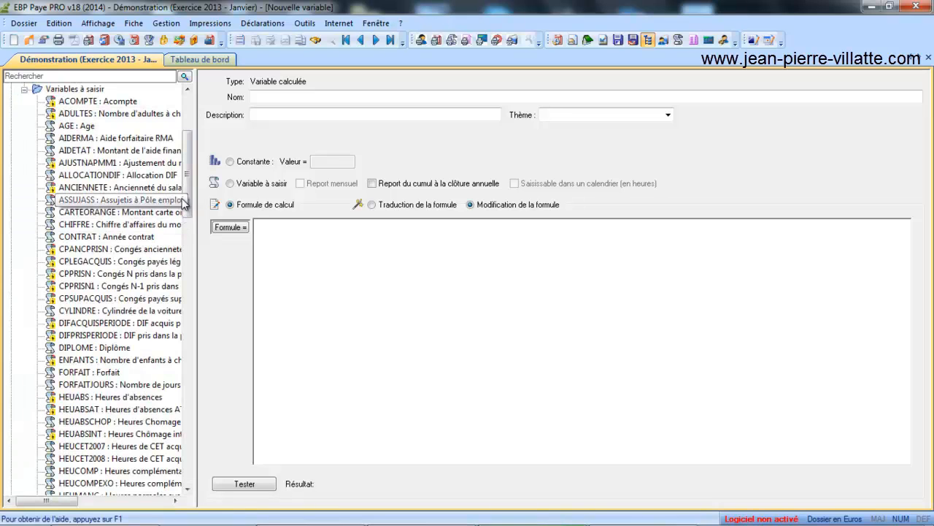
{"action": "left_click_drag", "start_coordinate": [188, 201], "coordinate": [188, 145]}
{"action": "left_click", "coordinate": [82, 248]}
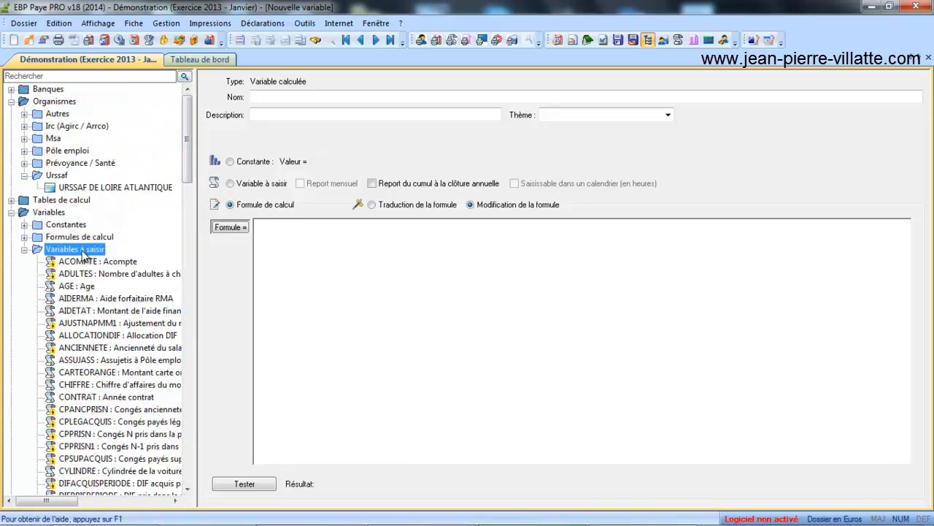
{"action": "left_click", "coordinate": [297, 97]}
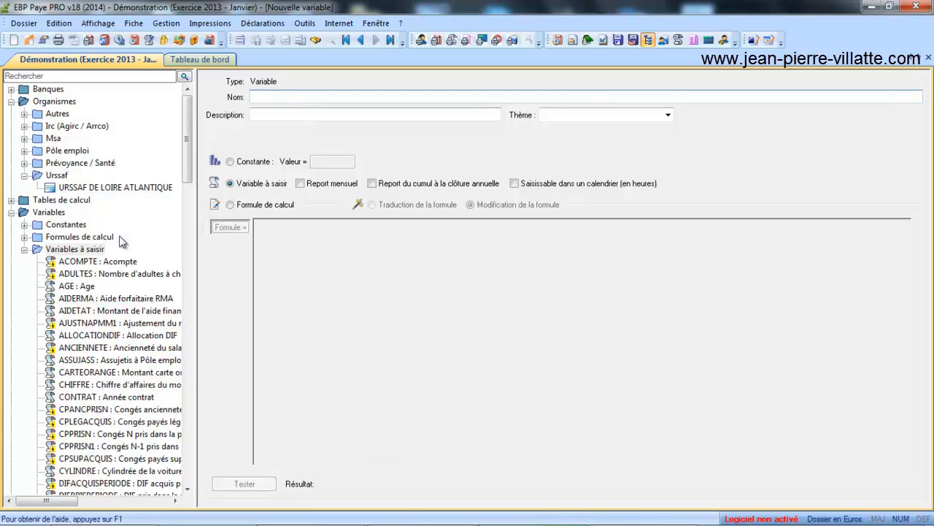
{"action": "left_click", "coordinate": [111, 264]}
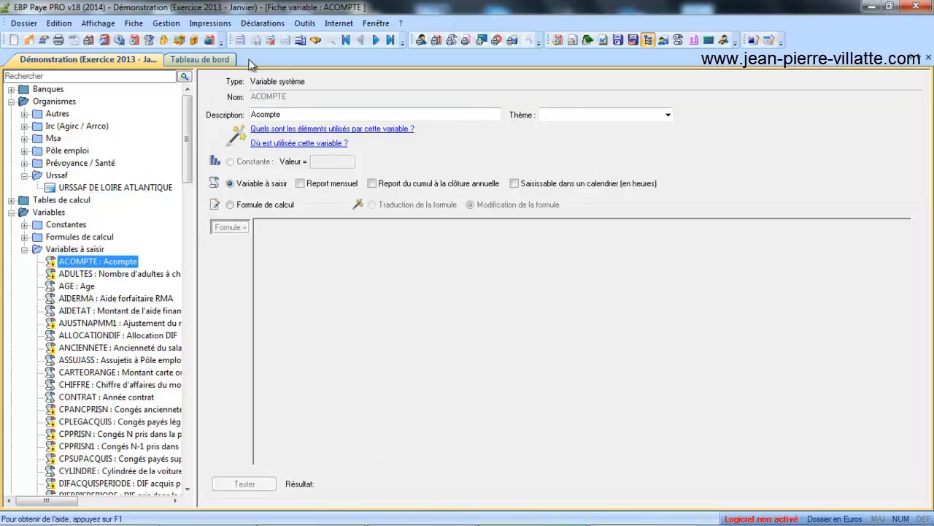
Create and save a Variable à saisir named CONGSSOLDE with the description "Congé sans solde", leaving the theme empty.
{"action": "left_click", "coordinate": [239, 41]}
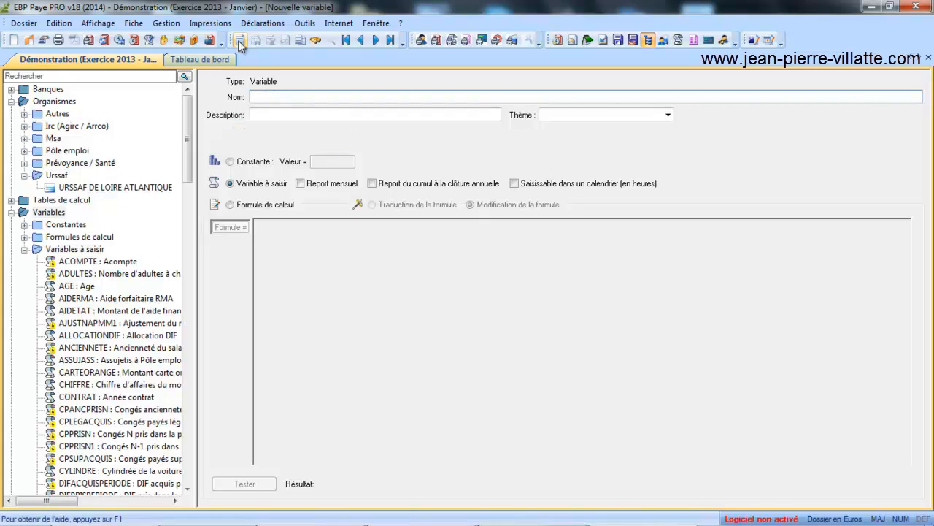
{"action": "type", "text": "CONGSSOLDE"}
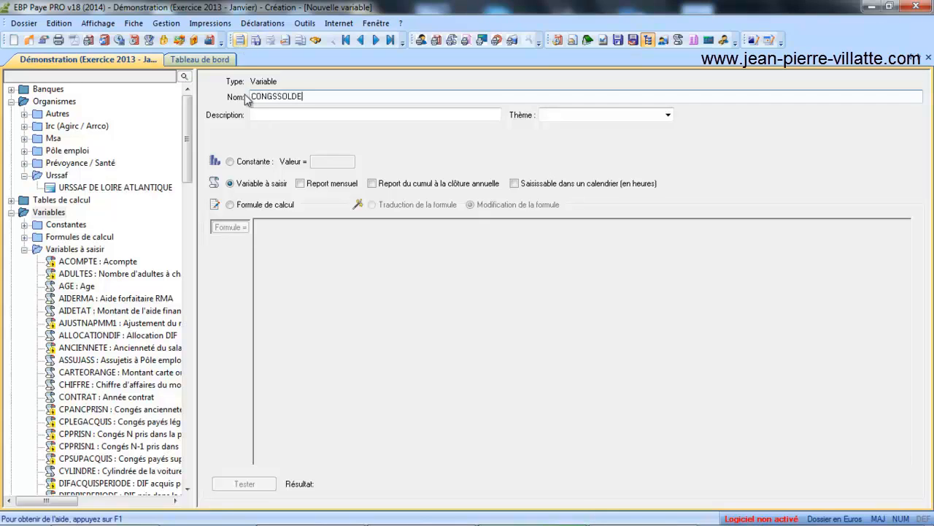
{"action": "left_click", "coordinate": [256, 115]}
{"action": "type", "text": "C"}
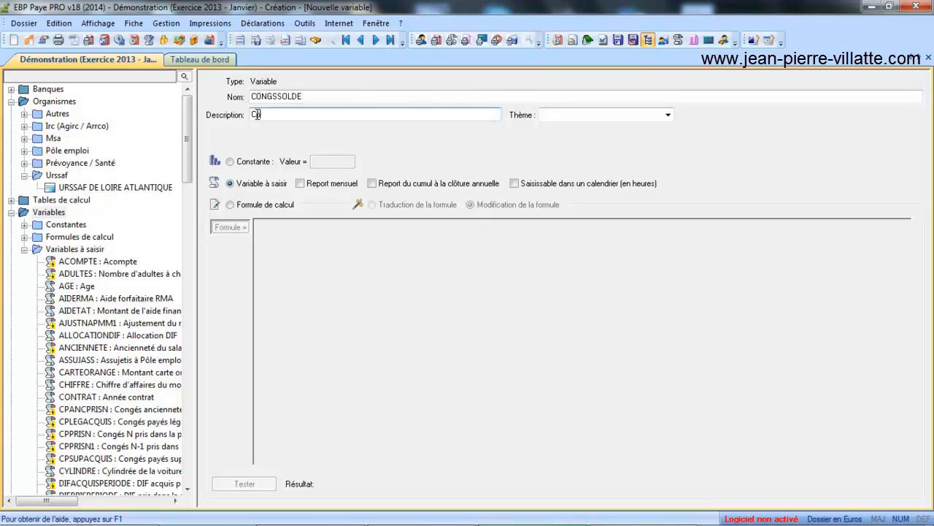
{"action": "type", "text": "ongé sans solde"}
{"action": "key", "text": "Tab"}
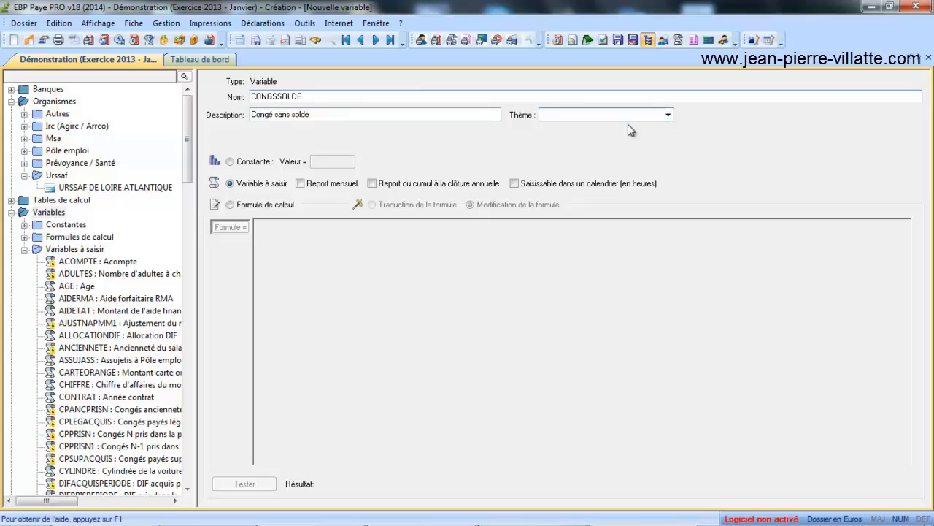
{"action": "left_click", "coordinate": [667, 114]}
{"action": "left_click", "coordinate": [651, 114]}
{"action": "left_click", "coordinate": [254, 40]}
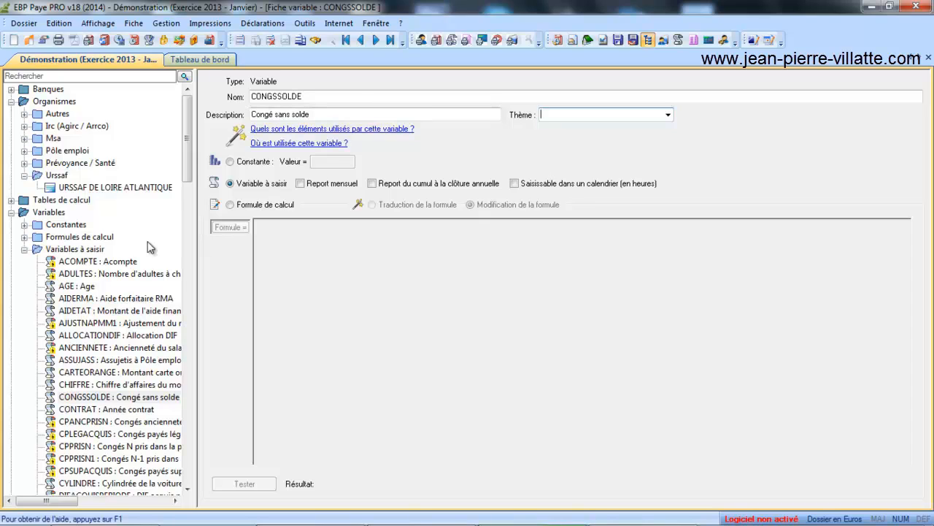
{"action": "left_click", "coordinate": [25, 249]}
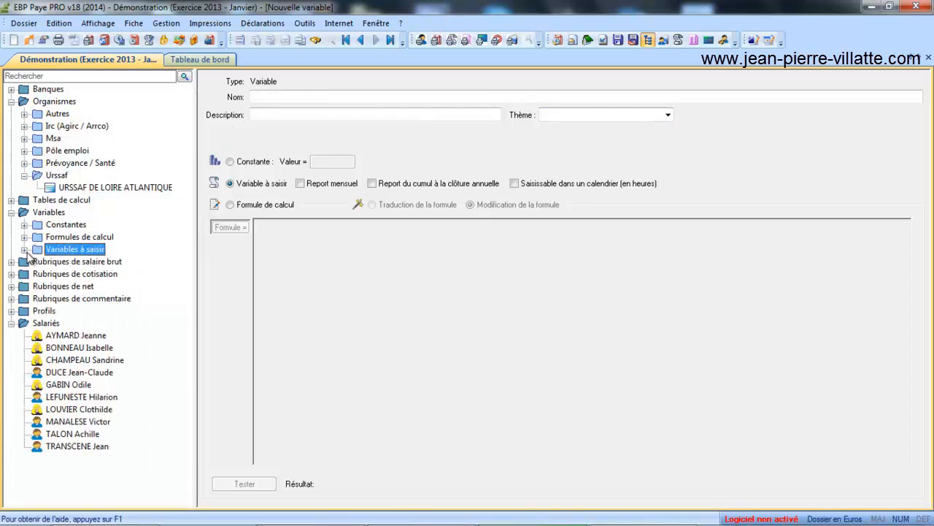
Duplicate the RABS deduction item from the Retenue folder of Rubriques de salaire brut.
{"action": "left_click", "coordinate": [12, 262]}
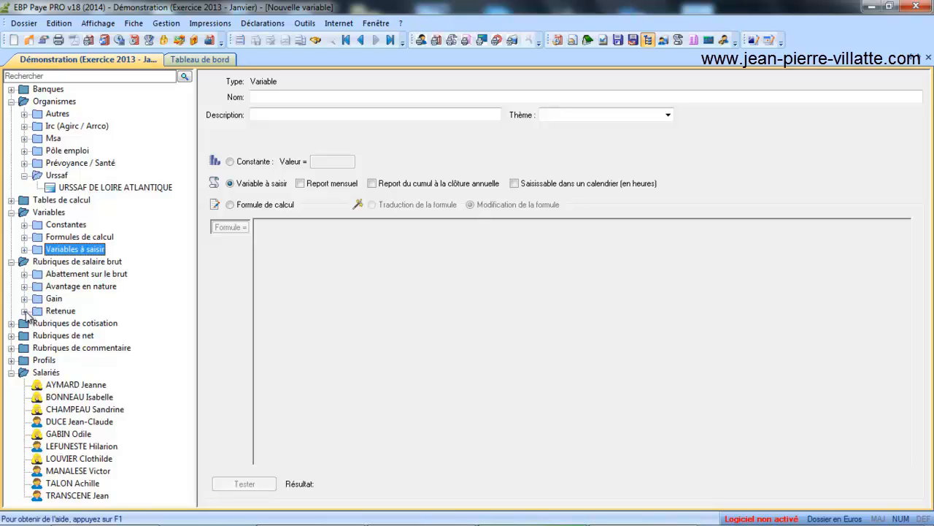
{"action": "left_click", "coordinate": [24, 312]}
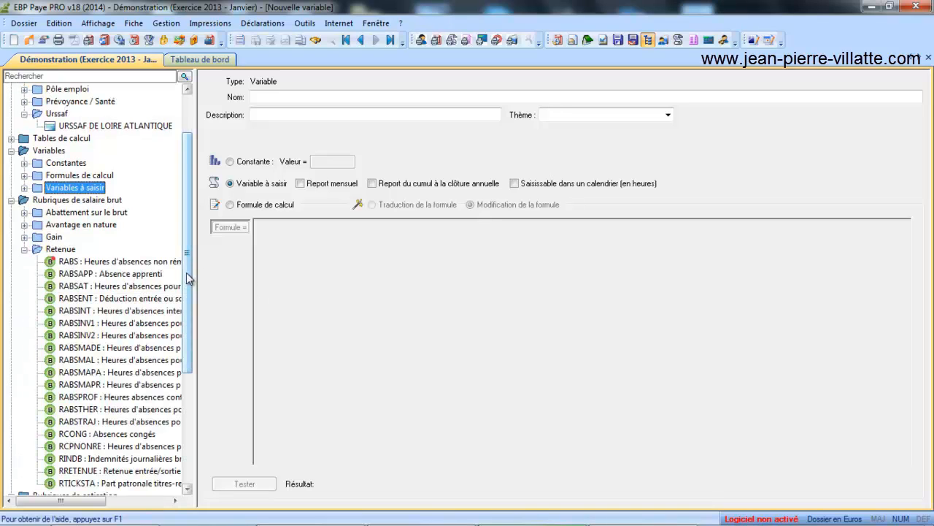
{"action": "left_click", "coordinate": [153, 265]}
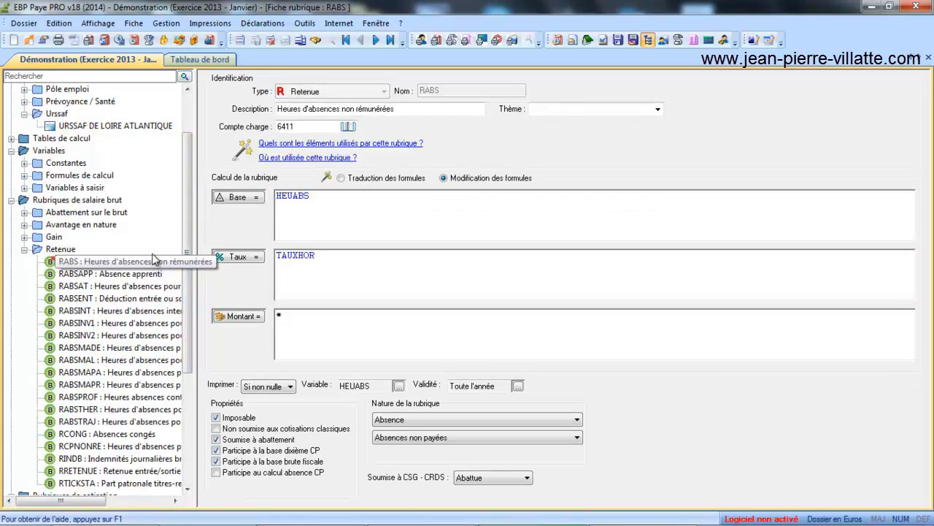
{"action": "left_click", "coordinate": [303, 45]}
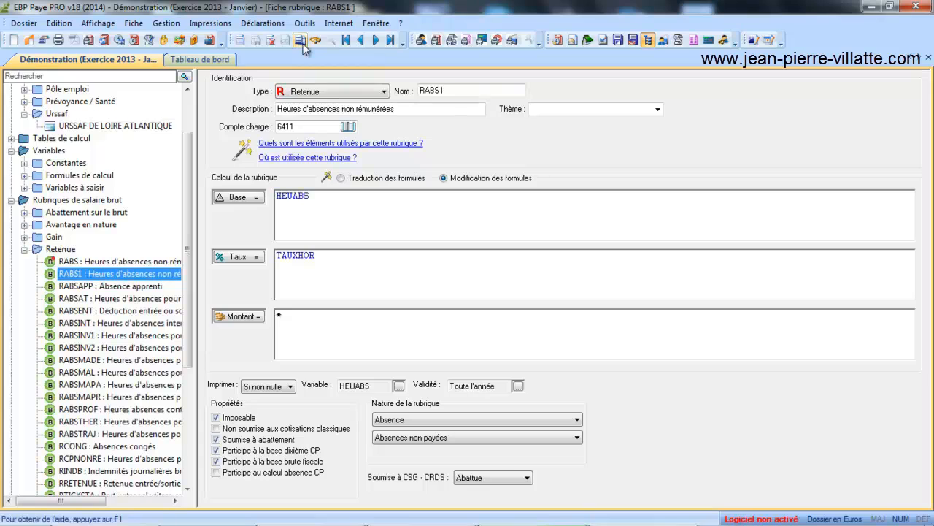
Rename the duplicated deduction item as RCONGS.
{"action": "left_click", "coordinate": [481, 93]}
{"action": "key", "text": "BackSpace"}
{"action": "key", "text": "BackSpace"}
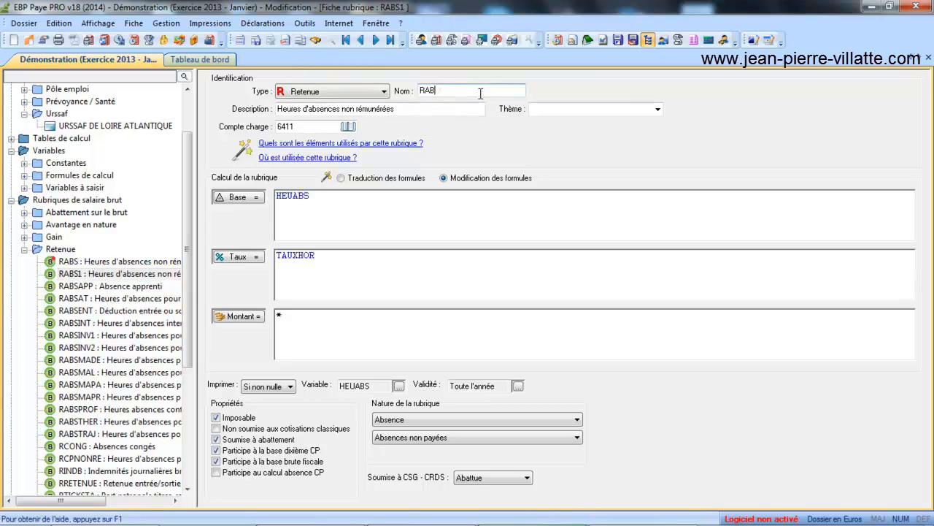
{"action": "key", "text": "BackSpace"}
{"action": "key", "text": "BackSpace"}
{"action": "type", "text": "CONGS"}
{"action": "key", "text": "Tab"}
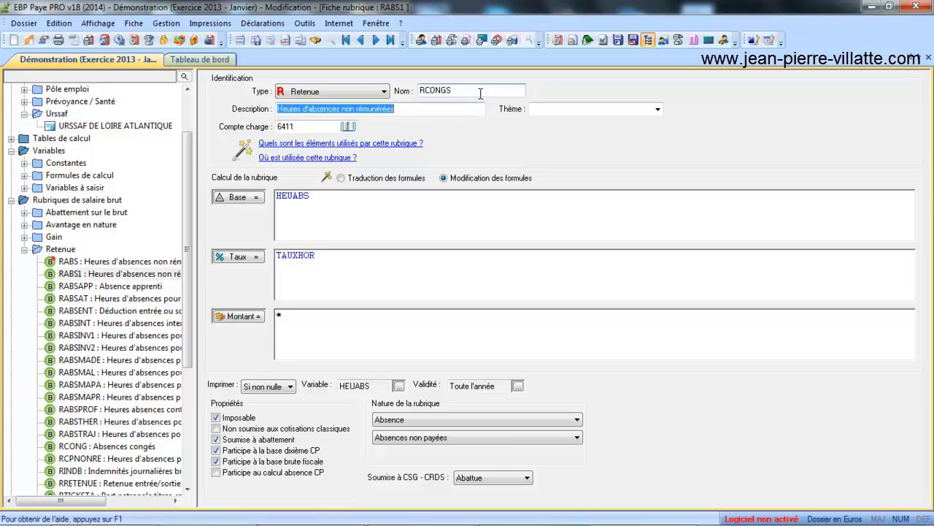
Change the RCONGS description to "Heures d'absences congés sans solde", leaving the theme empty.
{"action": "left_click", "coordinate": [403, 109]}
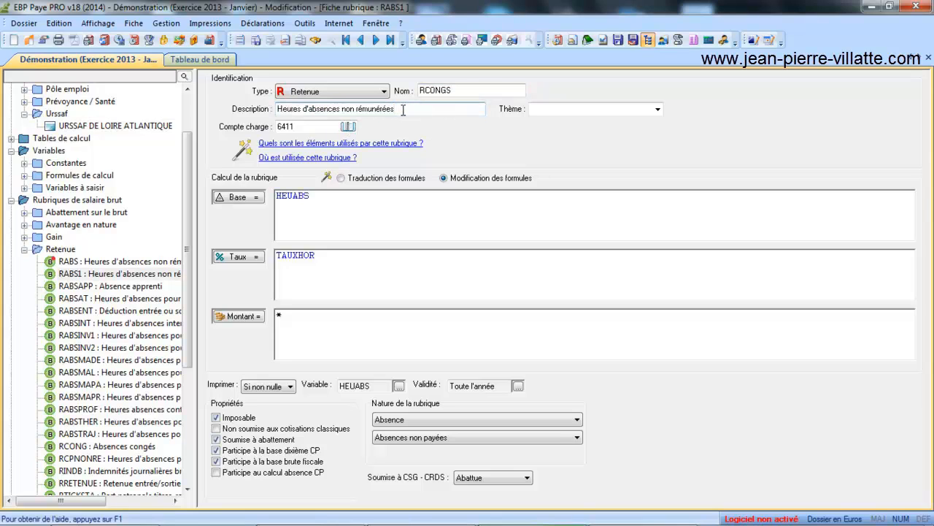
{"action": "key", "text": "BackSpace"}
{"action": "key", "text": "BackSpace"}
{"action": "key", "text": "BackSpace"}
{"action": "key", "text": "BackSpace"}
{"action": "key", "text": "BackSpace"}
{"action": "key", "text": "BackSpace"}
{"action": "key", "text": "BackSpace"}
{"action": "key", "text": "BackSpace"}
{"action": "key", "text": "BackSpace"}
{"action": "key", "text": "BackSpace"}
{"action": "key", "text": "BackSpace"}
{"action": "key", "text": "BackSpace"}
{"action": "key", "text": "BackSpace"}
{"action": "key", "text": "BackSpace"}
{"action": "key", "text": "Caps_Lock"}
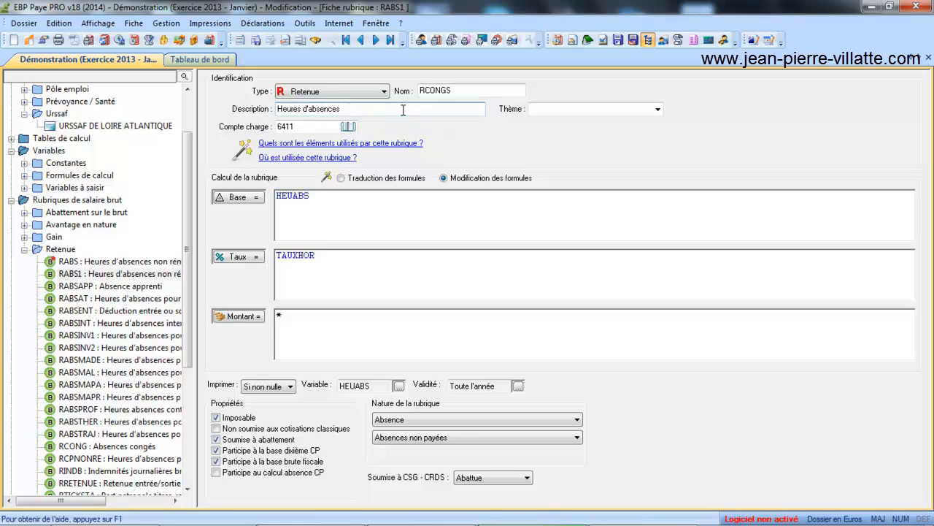
{"action": "type", "text": "CONGE"}
{"action": "key", "text": "BackSpace"}
{"action": "key", "text": "BackSpace"}
{"action": "key", "text": "BackSpace"}
{"action": "key", "text": "BackSpace"}
{"action": "key", "text": "BackSpace"}
{"action": "key", "text": "Caps_Lock"}
{"action": "type", "text": "congés sans solde"}
{"action": "key", "text": "Tab"}
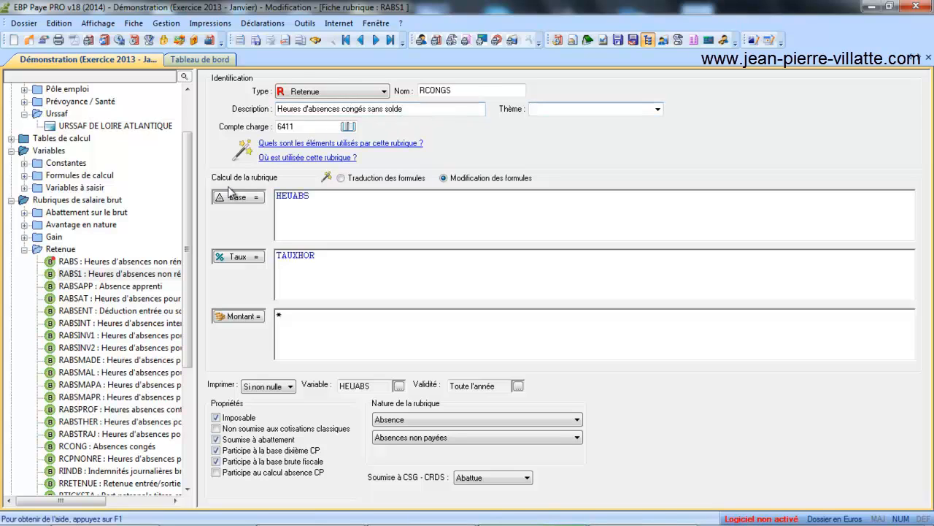
Remove HEUABS from the Base formula of RCONGS.
{"action": "double_click", "coordinate": [326, 197]}
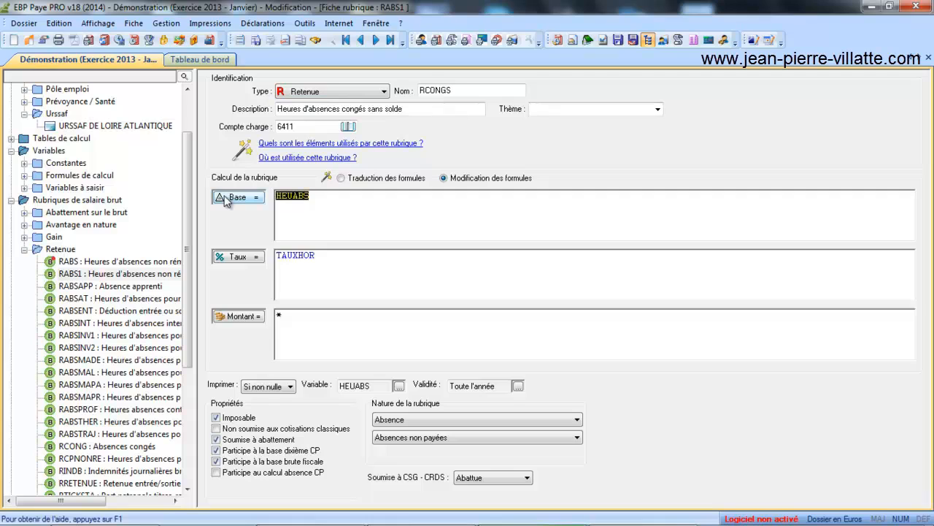
{"action": "key", "text": "Delete"}
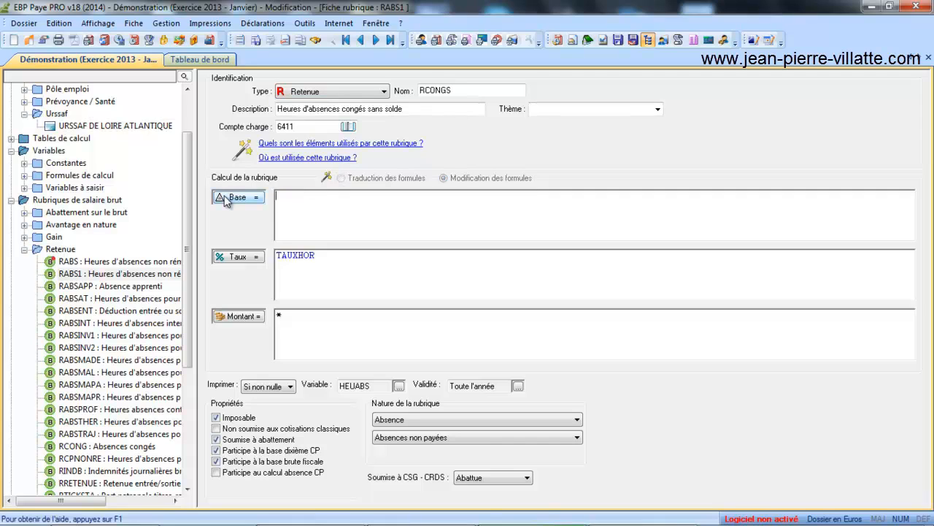
{"action": "type", "text": "con"}
{"action": "type", "text": "gsolde"}
{"action": "key", "text": "BackSpace"}
{"action": "key", "text": "BackSpace"}
{"action": "key", "text": "BackSpace"}
{"action": "key", "text": "BackSpace"}
{"action": "key", "text": "BackSpace"}
{"action": "key", "text": "BackSpace"}
{"action": "key", "text": "BackSpace"}
{"action": "key", "text": "BackSpace"}
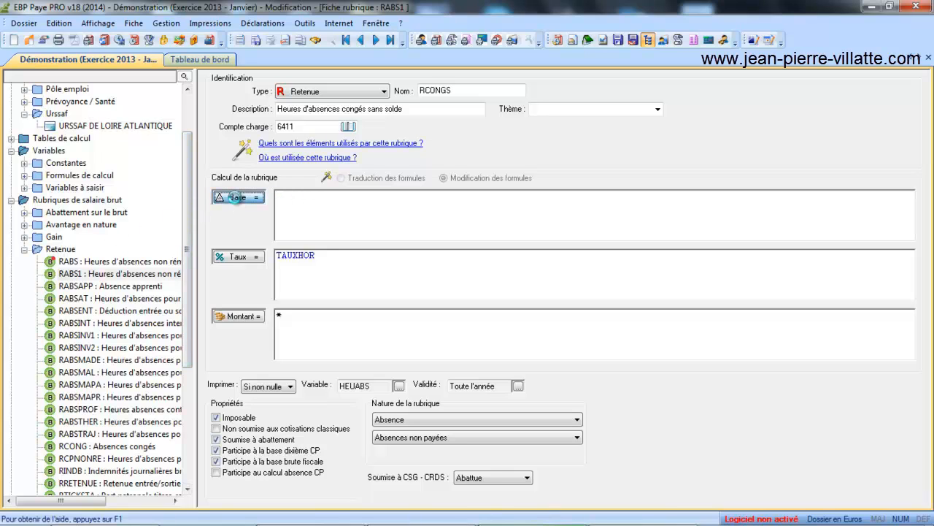
Insert the input variable CONGSSOLDE as the Base formula using the formula editor, and save the RCONGS item.
{"action": "left_click", "coordinate": [235, 197]}
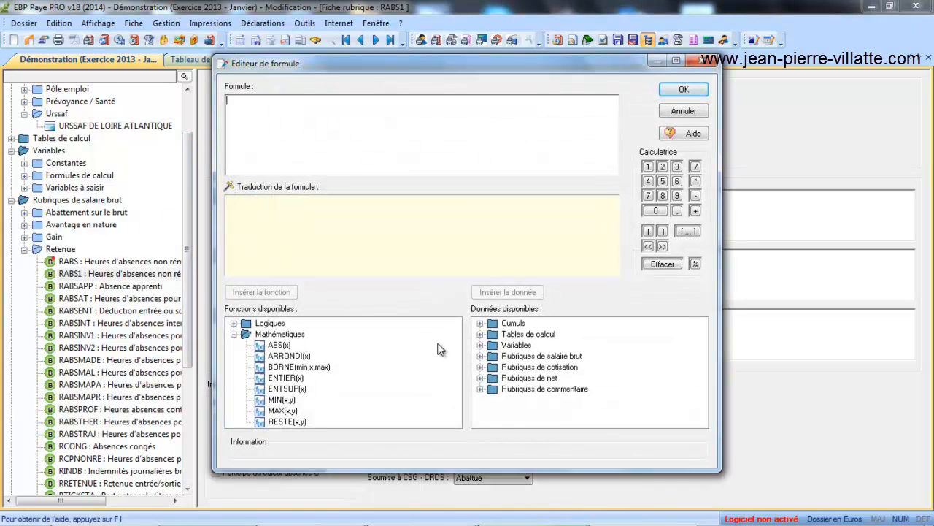
{"action": "left_click", "coordinate": [481, 345]}
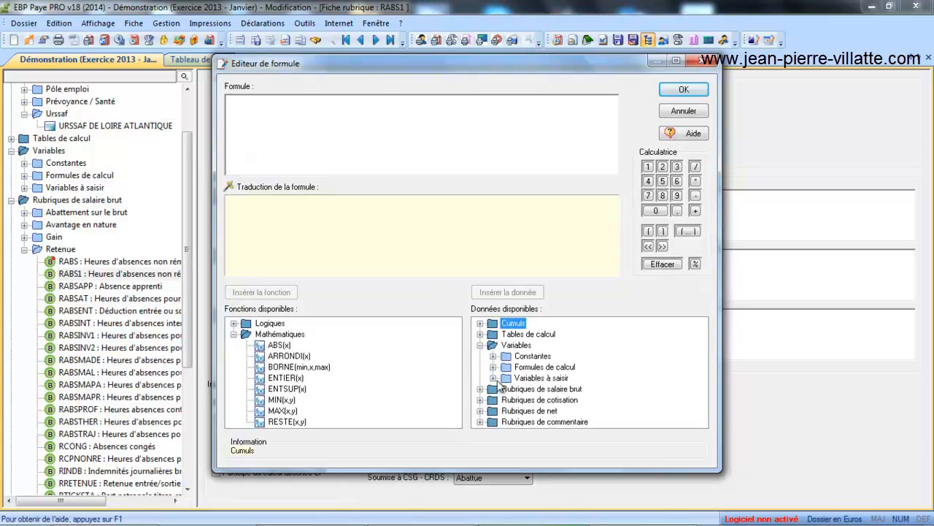
{"action": "left_click", "coordinate": [494, 379]}
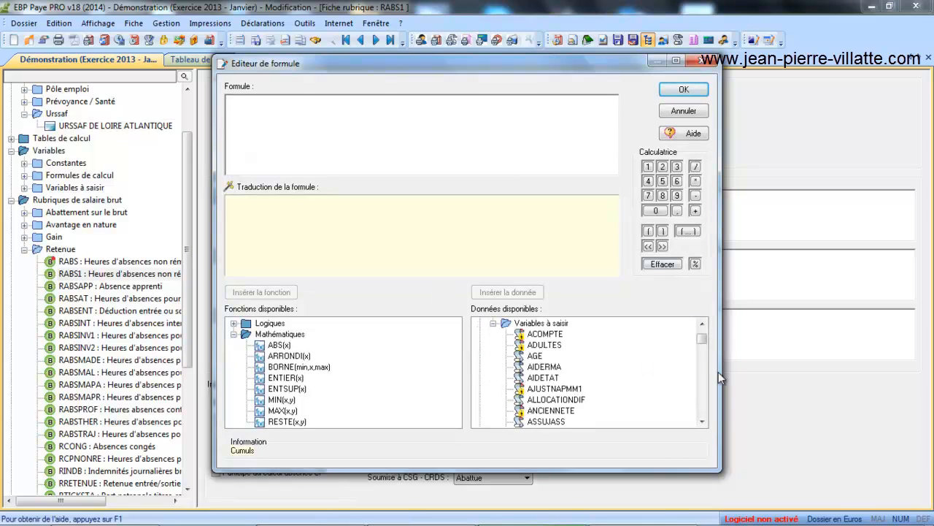
{"action": "left_click", "coordinate": [701, 421]}
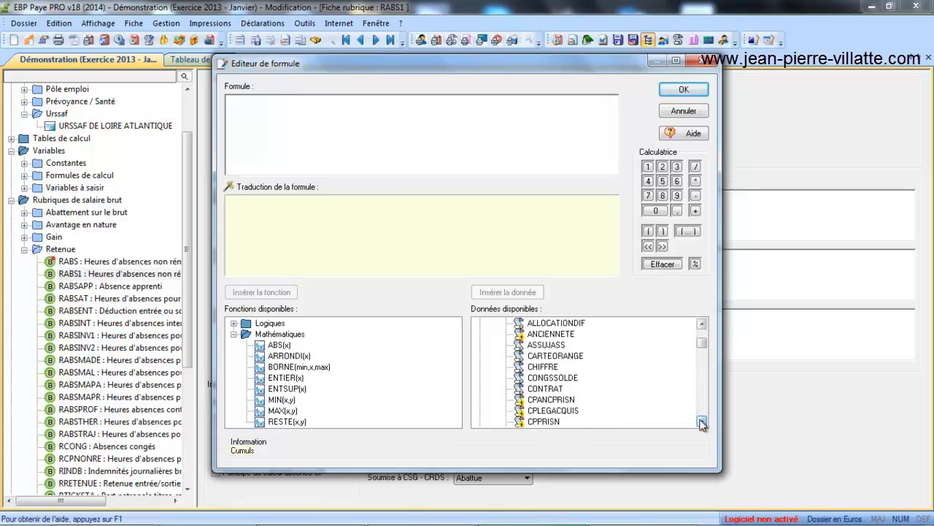
{"action": "left_click", "coordinate": [530, 378]}
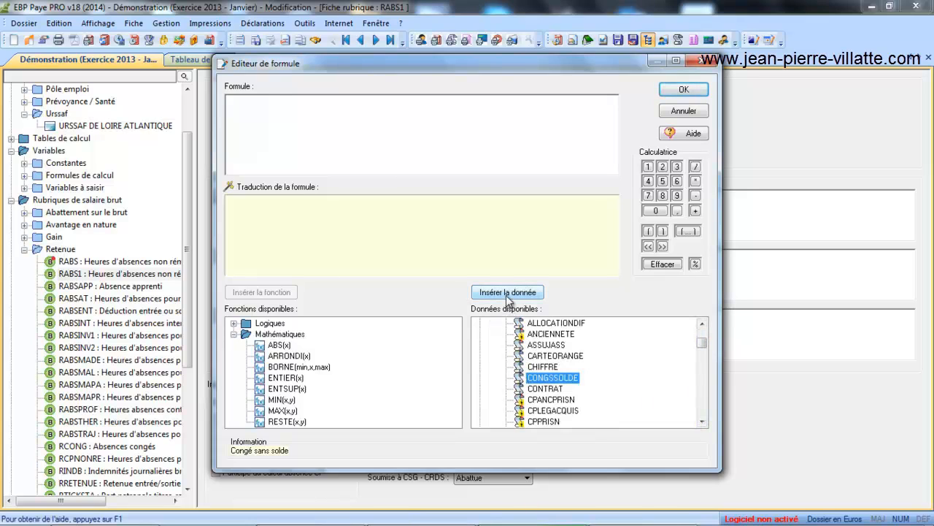
{"action": "left_click", "coordinate": [508, 293]}
{"action": "left_click", "coordinate": [692, 94]}
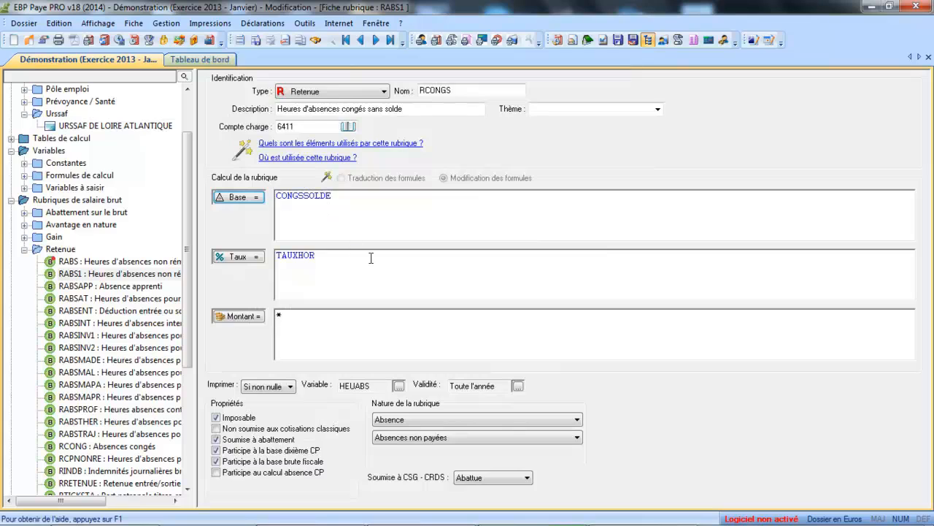
{"action": "left_click", "coordinate": [256, 40]}
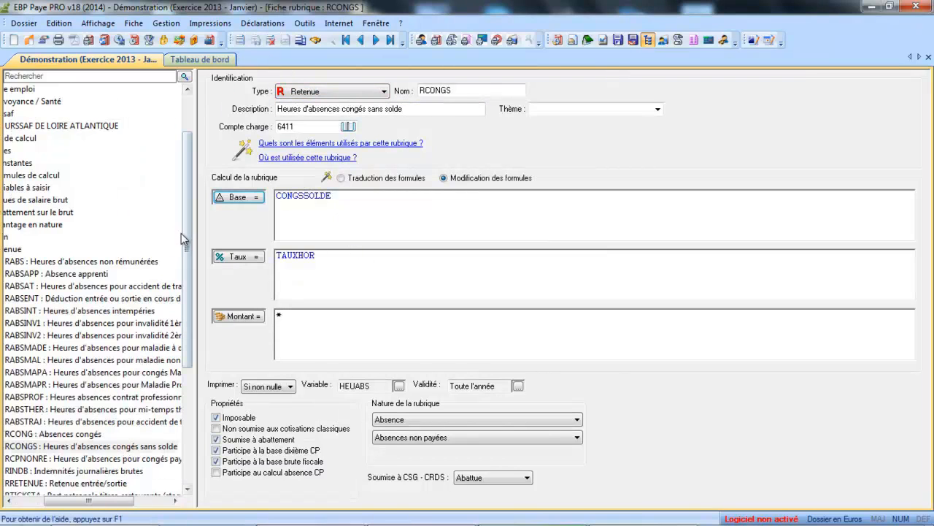
Collapse the Retenue folder and open the payslip (Bulletin) of the first employee in the Salariés list.
{"action": "scroll", "coordinate": [161, 234], "scroll_direction": "up", "scroll_amount": 2}
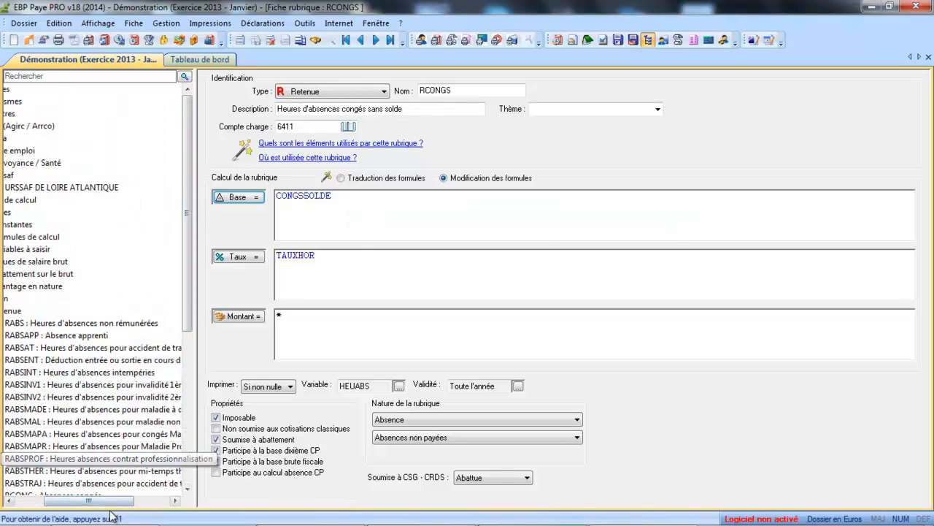
{"action": "left_click_drag", "start_coordinate": [119, 501], "coordinate": [91, 501]}
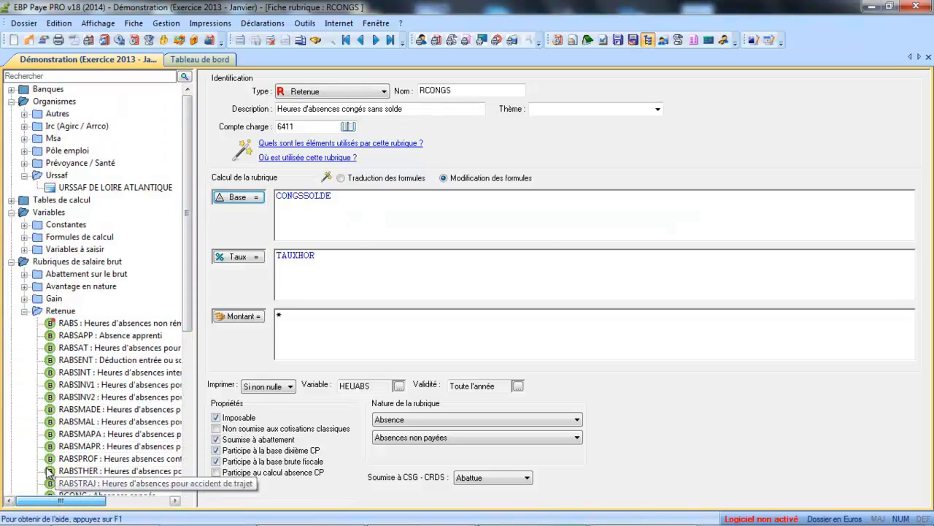
{"action": "left_click", "coordinate": [24, 310]}
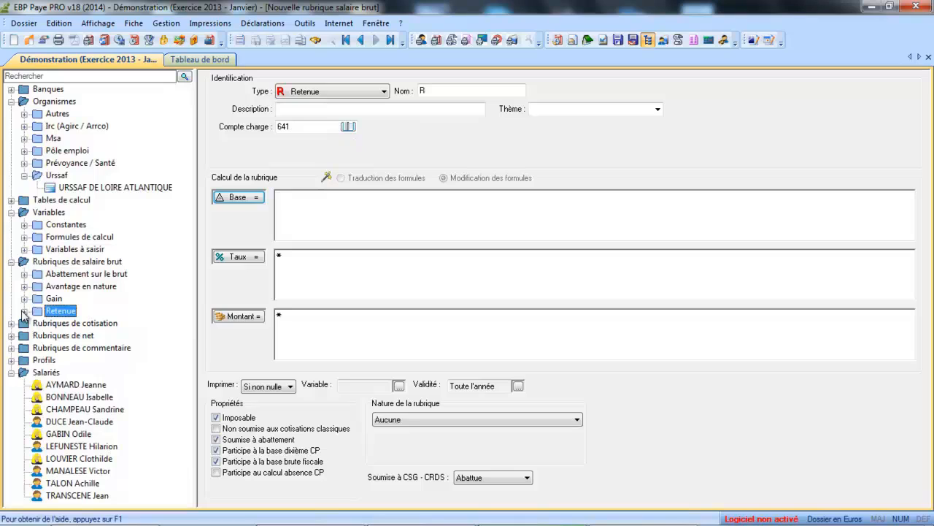
{"action": "left_click", "coordinate": [66, 384]}
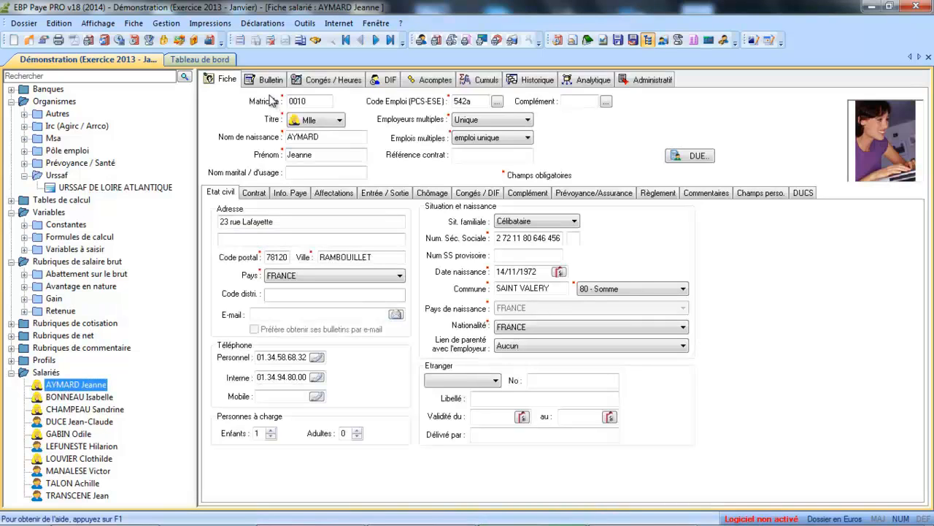
{"action": "left_click", "coordinate": [265, 79]}
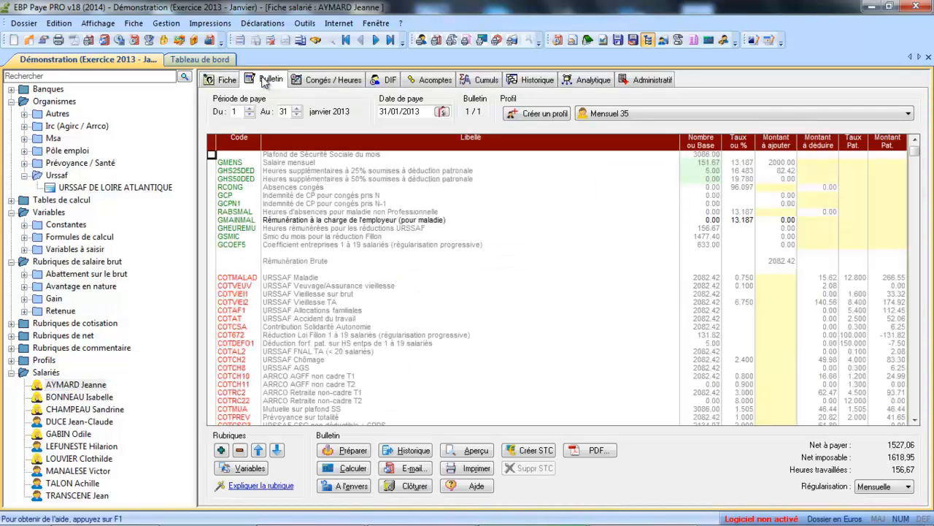
Add the RCONGS deduction item to the employee's January 2013 payslip.
{"action": "left_click", "coordinate": [238, 188]}
{"action": "left_click", "coordinate": [221, 450]}
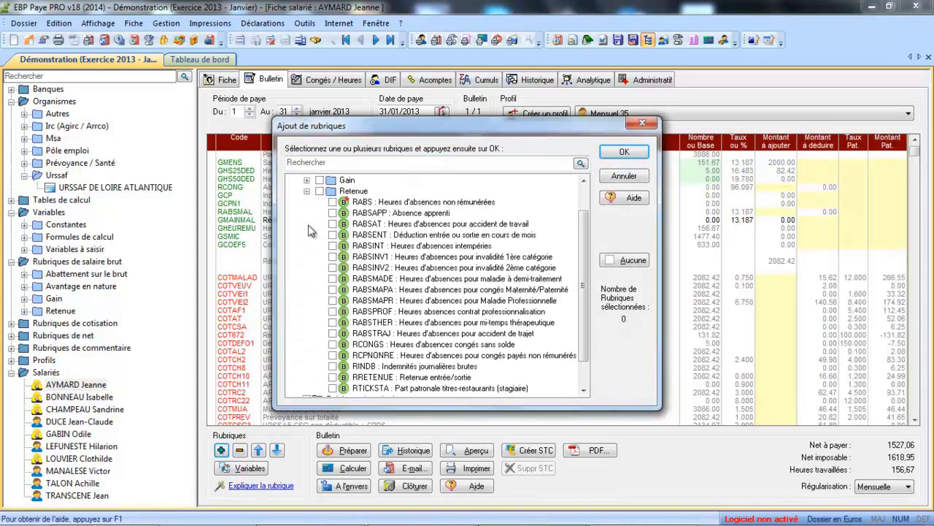
{"action": "left_click_drag", "start_coordinate": [582, 261], "coordinate": [581, 285]}
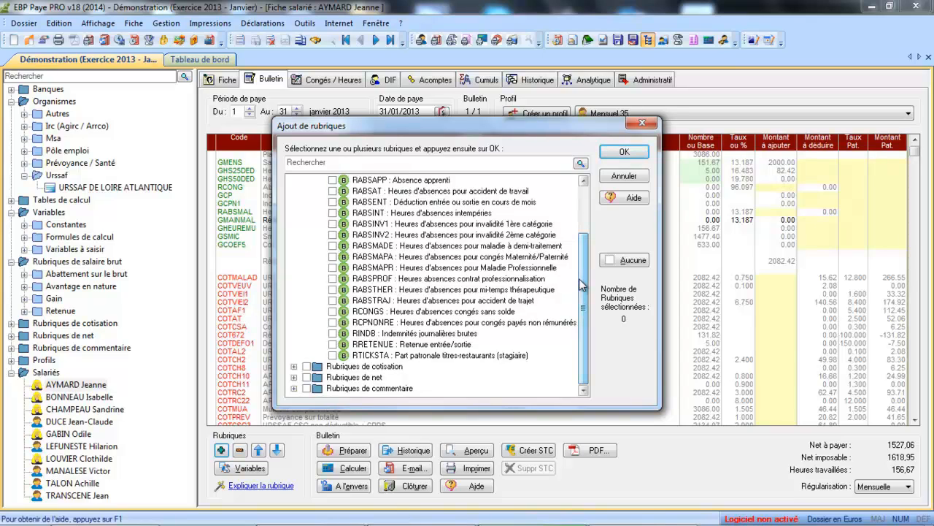
{"action": "left_click", "coordinate": [333, 312]}
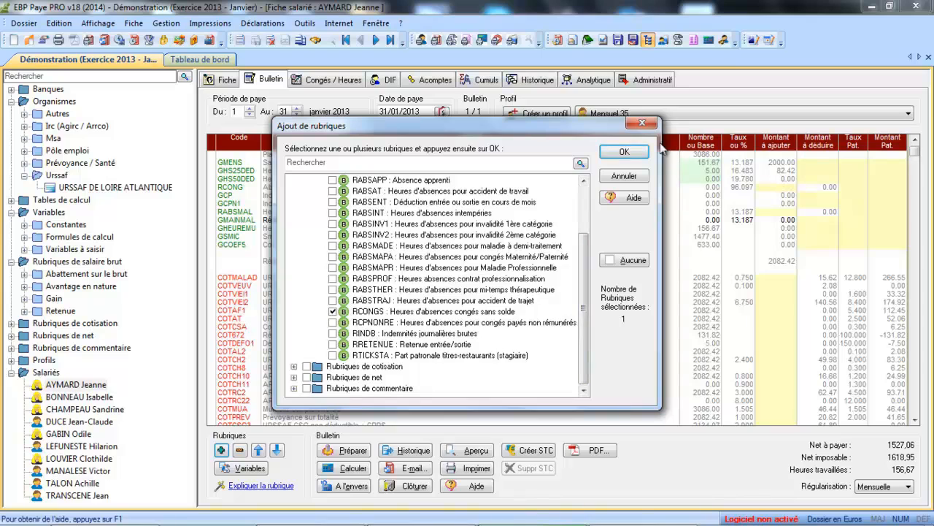
{"action": "left_click", "coordinate": [624, 152]}
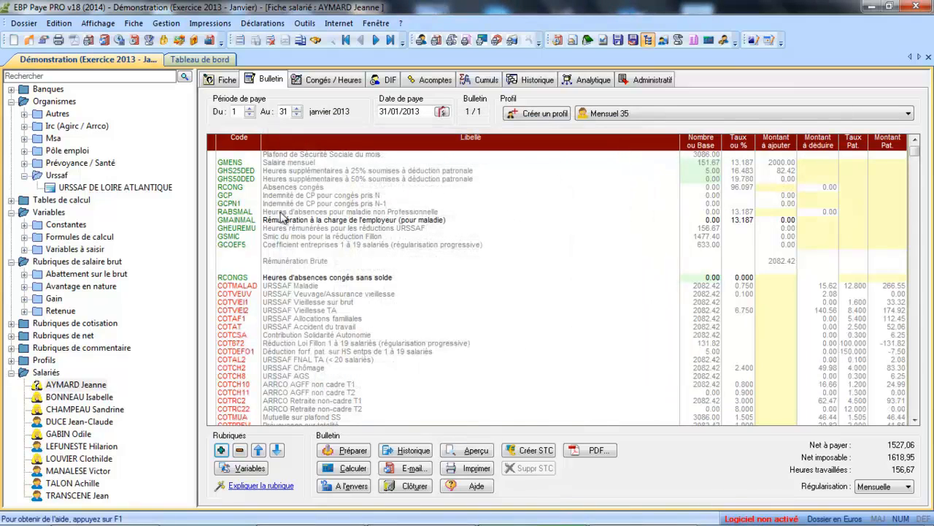
Move the RCONGS line up the payslip until it sits directly below RCONG.
{"action": "left_click", "coordinate": [239, 278]}
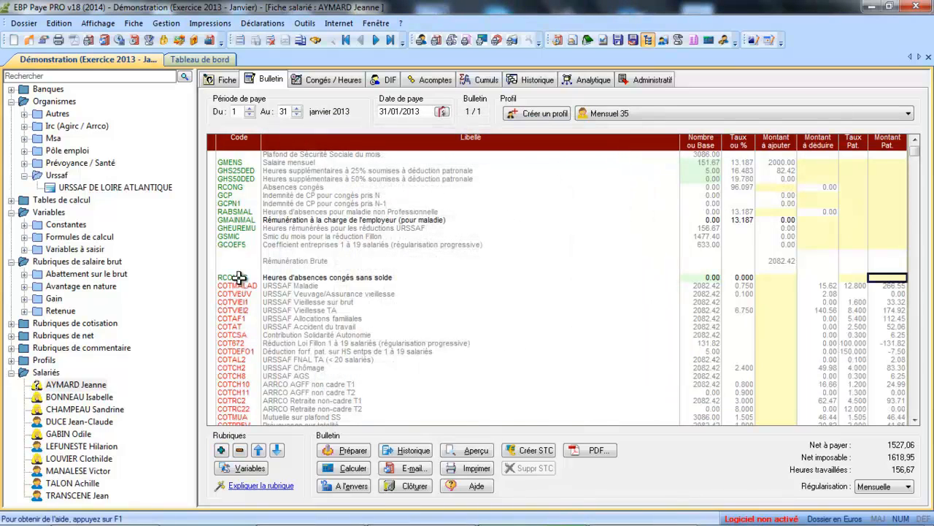
{"action": "left_click", "coordinate": [261, 451]}
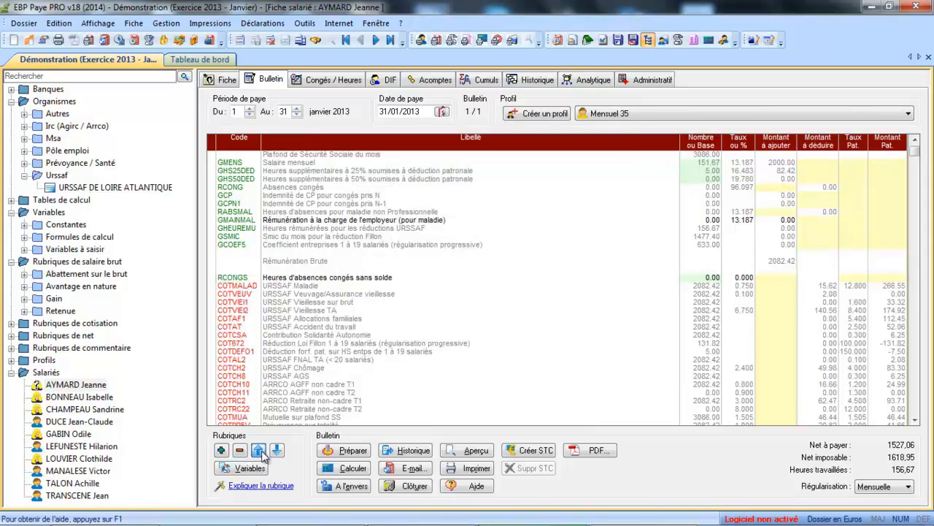
{"action": "left_click", "coordinate": [260, 451]}
{"action": "left_click", "coordinate": [259, 451]}
{"action": "left_click", "coordinate": [259, 450]}
{"action": "left_click", "coordinate": [259, 450]}
{"action": "left_click", "coordinate": [259, 451]}
{"action": "left_click", "coordinate": [259, 450]}
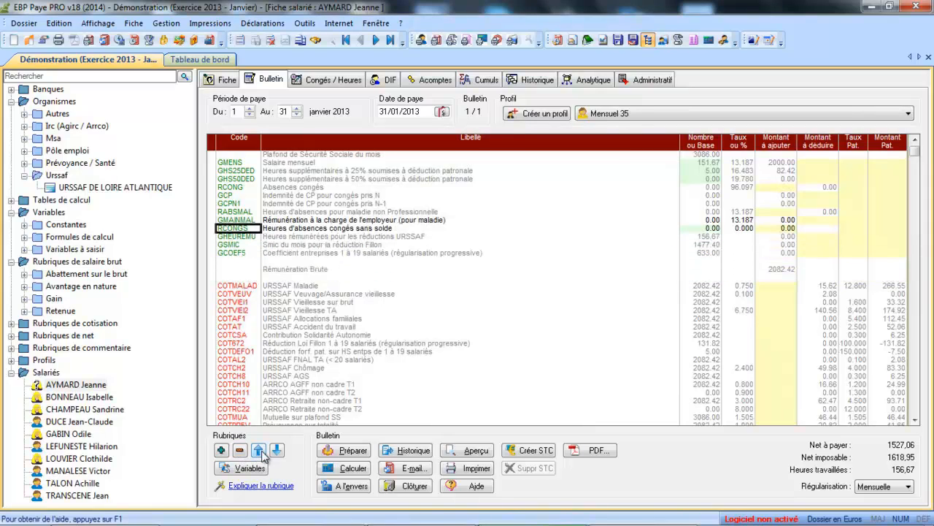
{"action": "left_click", "coordinate": [259, 450]}
{"action": "left_click", "coordinate": [259, 450]}
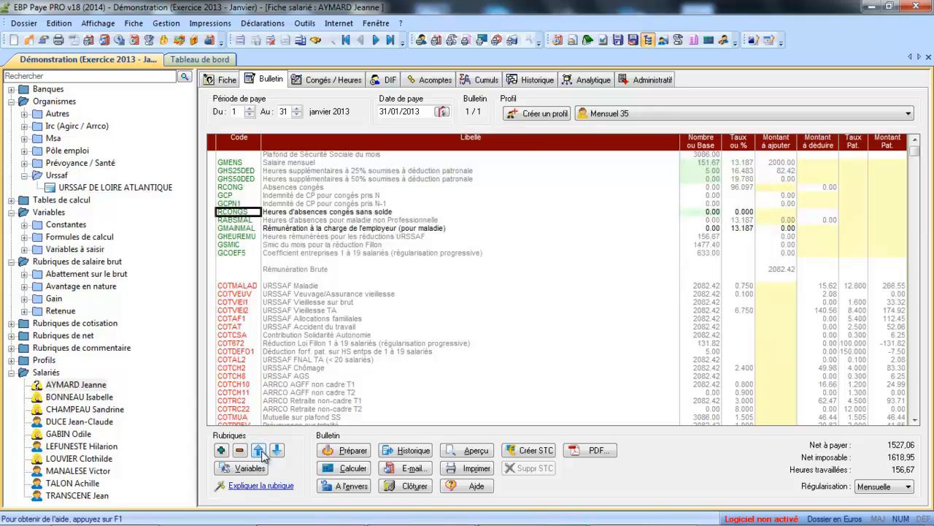
{"action": "left_click", "coordinate": [259, 451]}
{"action": "left_click", "coordinate": [259, 451]}
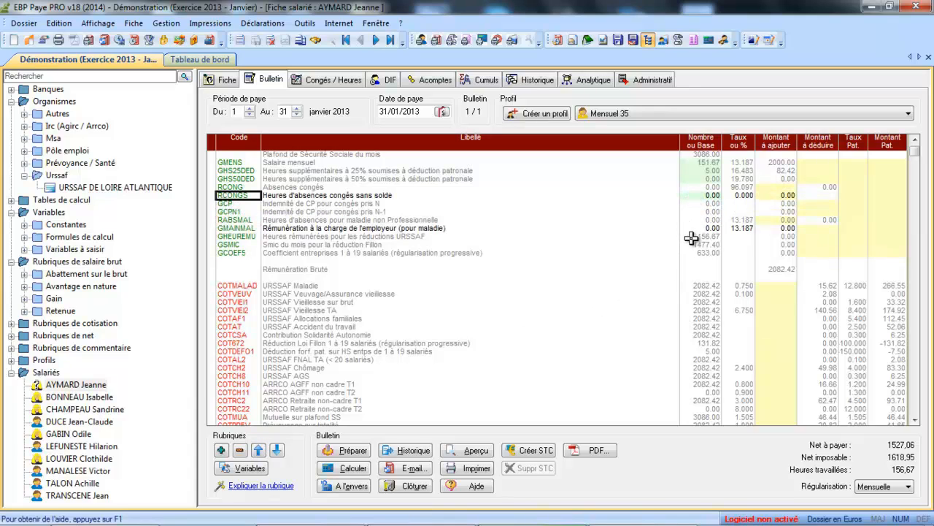
Set the HEUSU25 variable to 0 for the GHS25DED overtime line on the employee's payslip.
{"action": "double_click", "coordinate": [701, 170]}
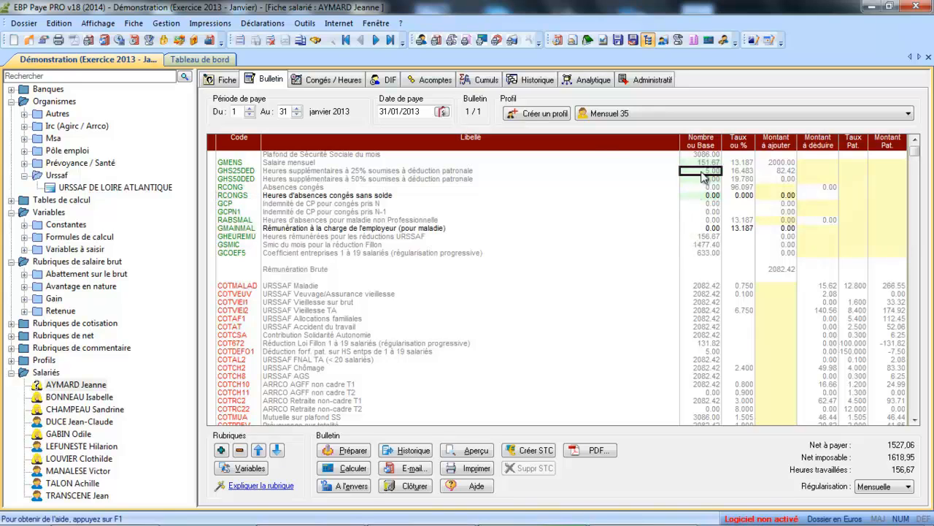
{"action": "left_click", "coordinate": [492, 222]}
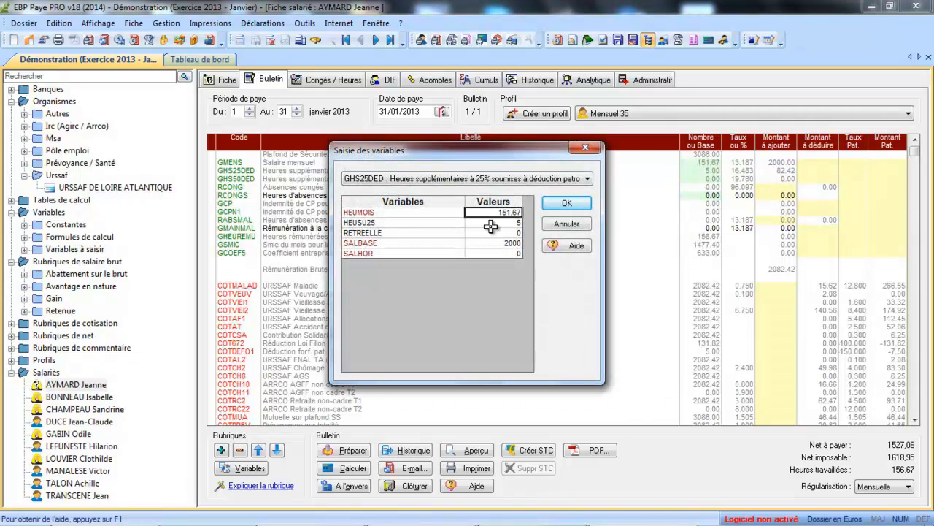
{"action": "type", "text": "0"}
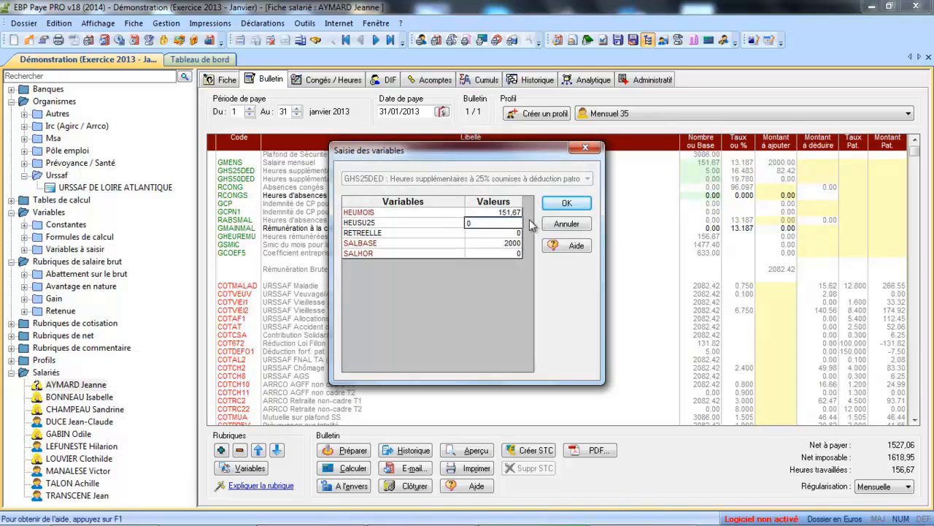
{"action": "left_click", "coordinate": [563, 204]}
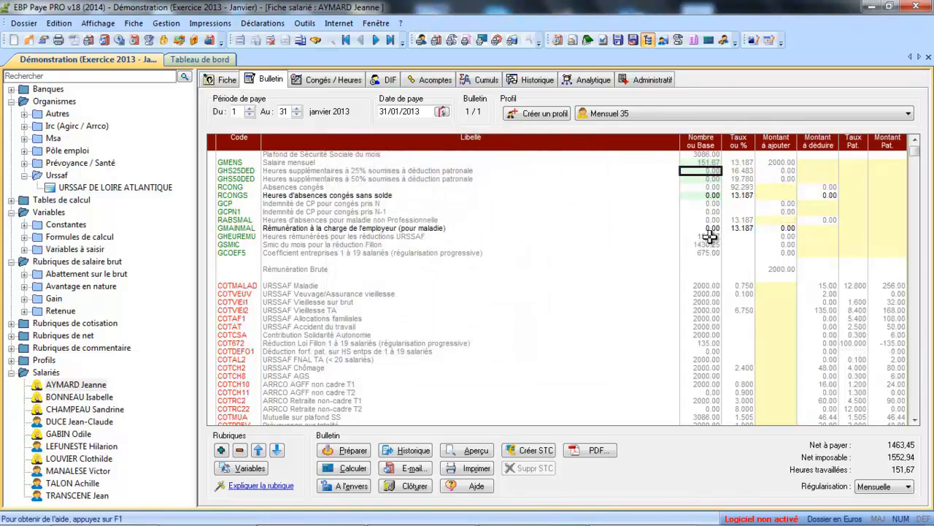
Enter 10 hours for the CONGSSOLDE variable of the RCONGS line and check the base of the GHEUREMU line.
{"action": "left_click", "coordinate": [700, 194]}
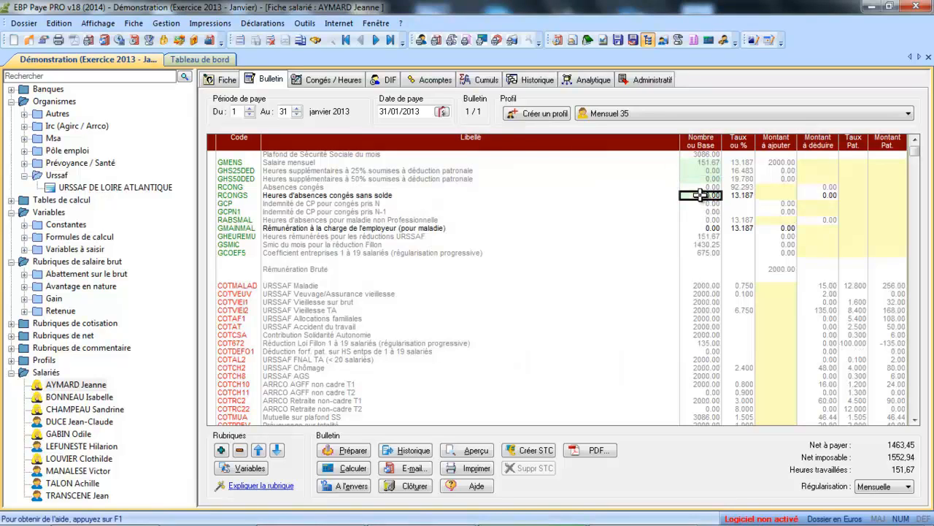
{"action": "double_click", "coordinate": [699, 195]}
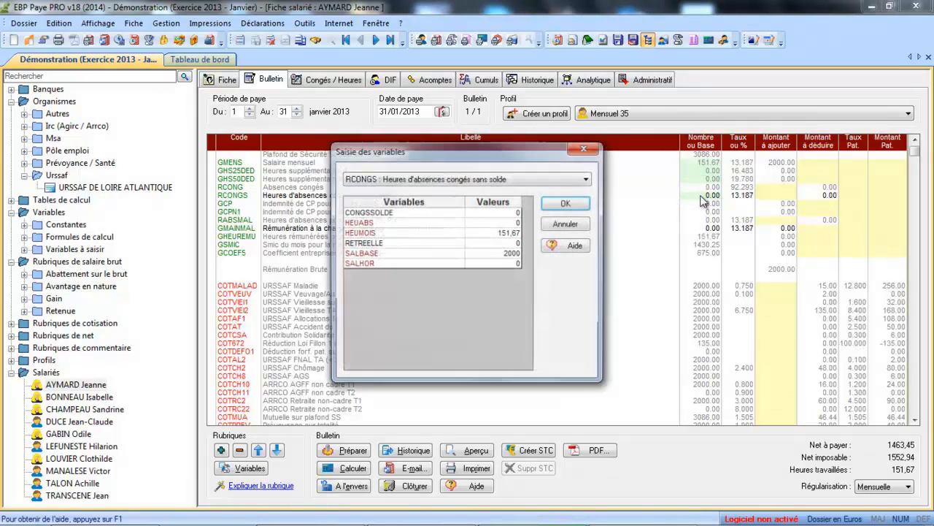
{"action": "left_click", "coordinate": [502, 214]}
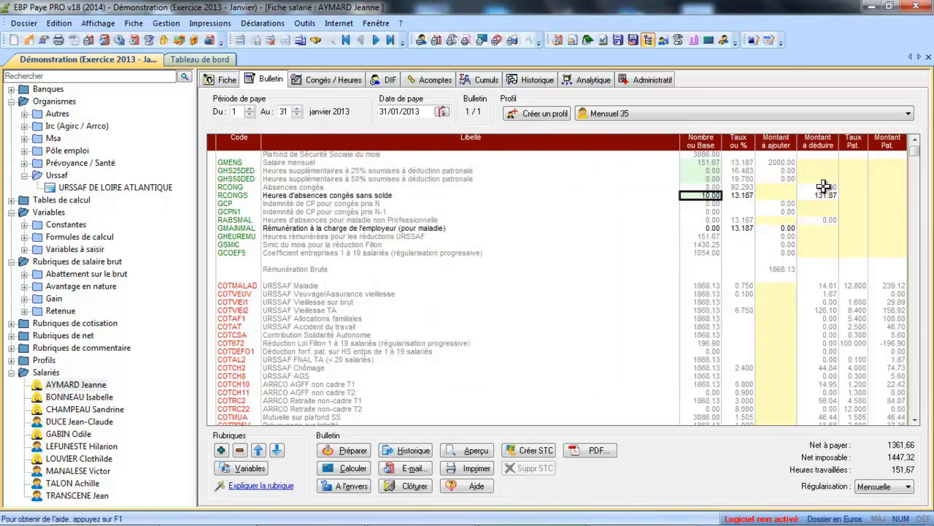
{"action": "left_click", "coordinate": [692, 236]}
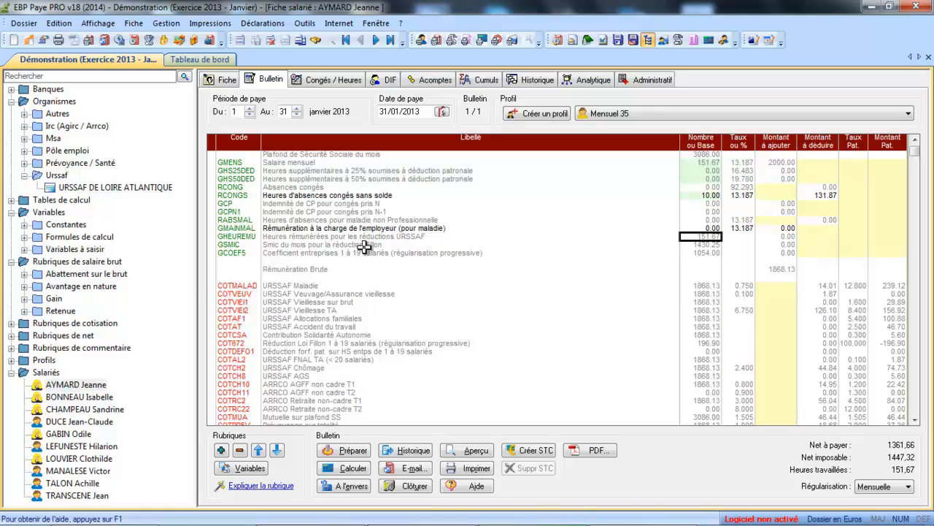
Append +CONGSSOLDE to the end of the HEUNTRAV calculation formula and save the variable.
{"action": "left_click", "coordinate": [24, 237]}
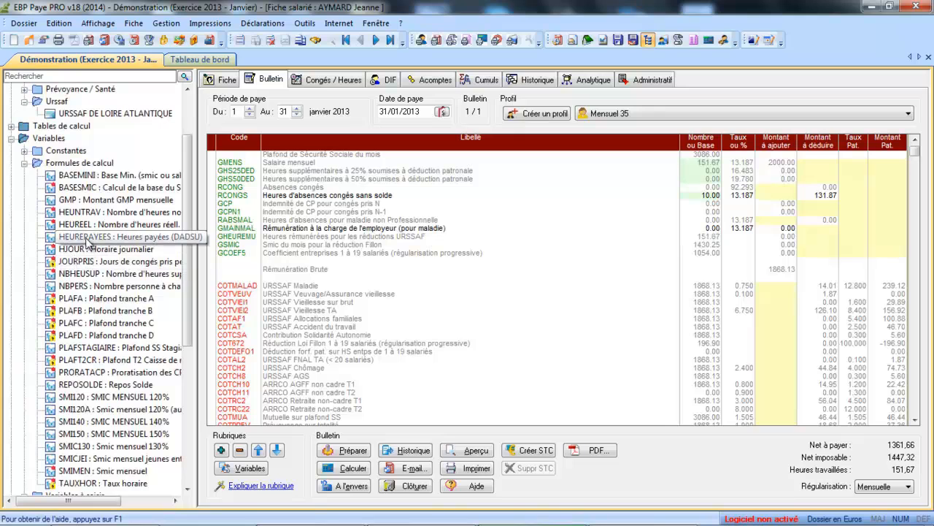
{"action": "left_click", "coordinate": [128, 211]}
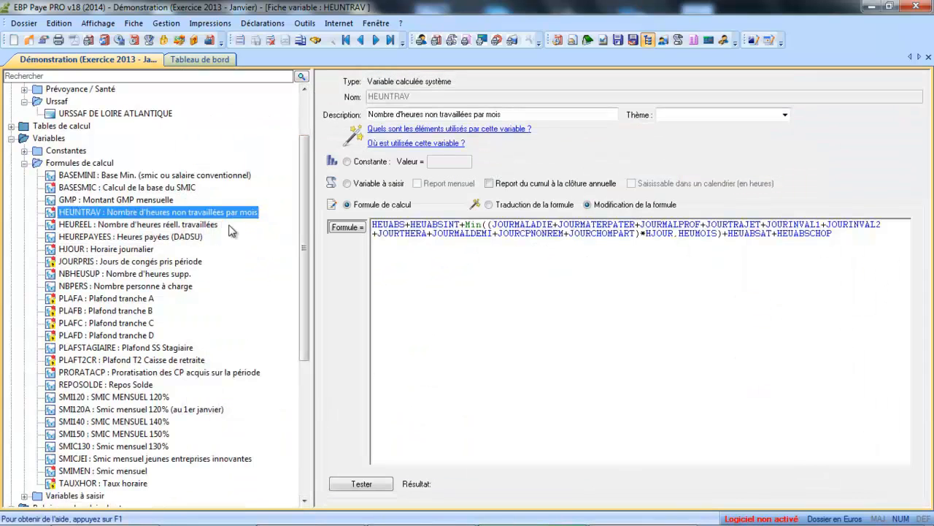
{"action": "left_click", "coordinate": [850, 240]}
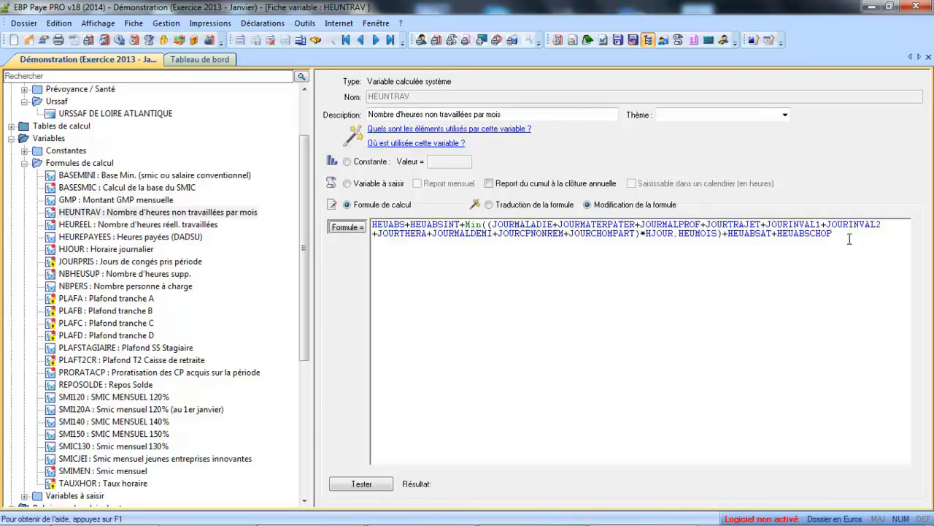
{"action": "type", "text": "+congs"}
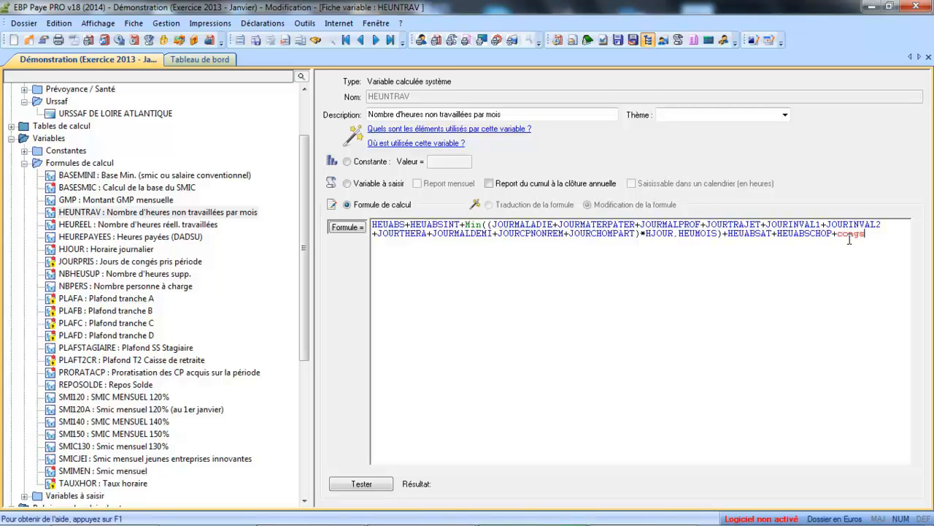
{"action": "type", "text": "solde"}
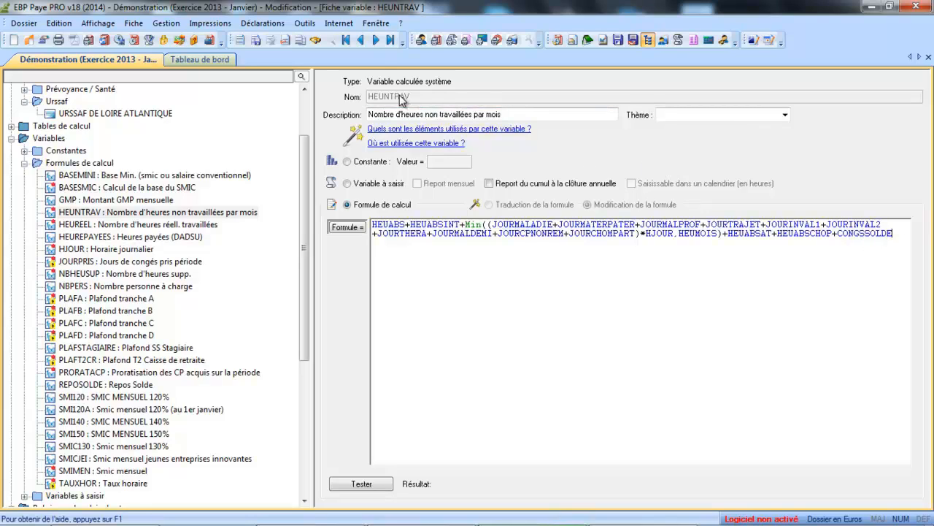
{"action": "left_click", "coordinate": [251, 44]}
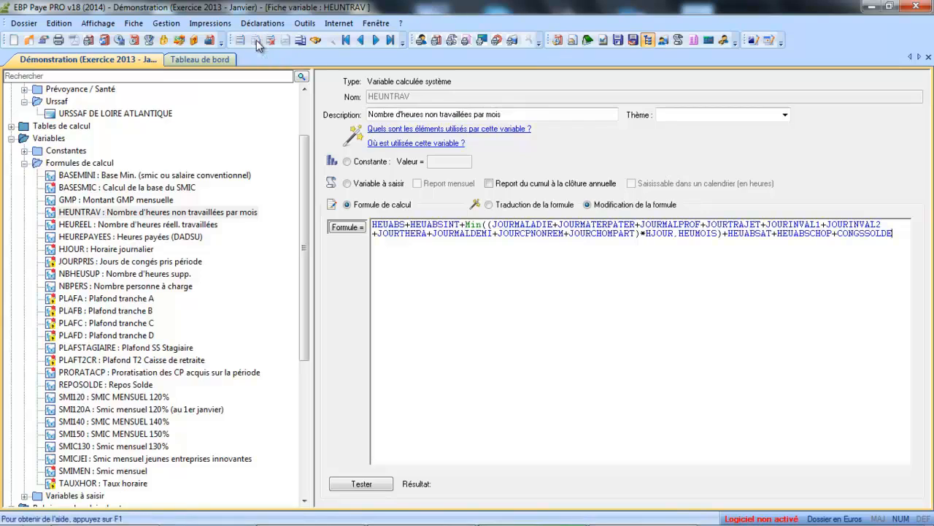
Review the HEUREEL formula for hours actually worked, and collapse the Formules de calcul folder.
{"action": "left_click", "coordinate": [100, 225]}
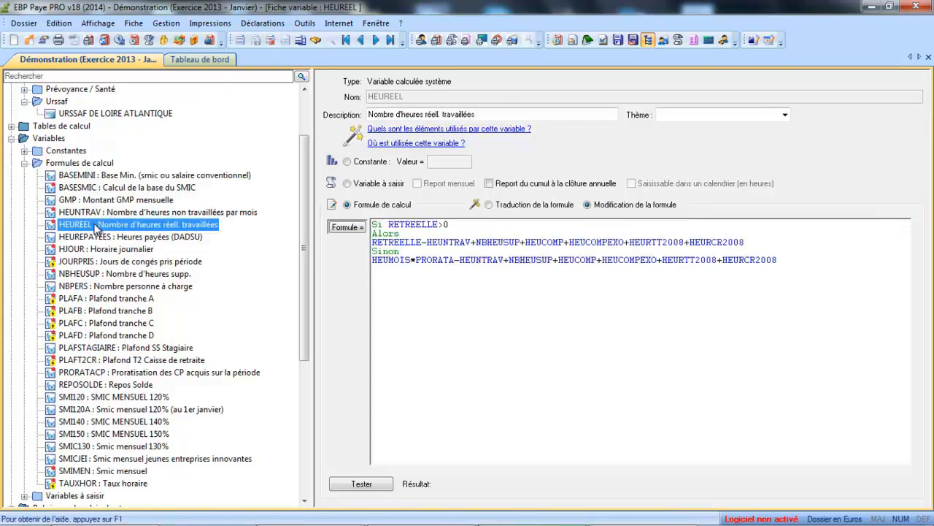
{"action": "left_click", "coordinate": [448, 249]}
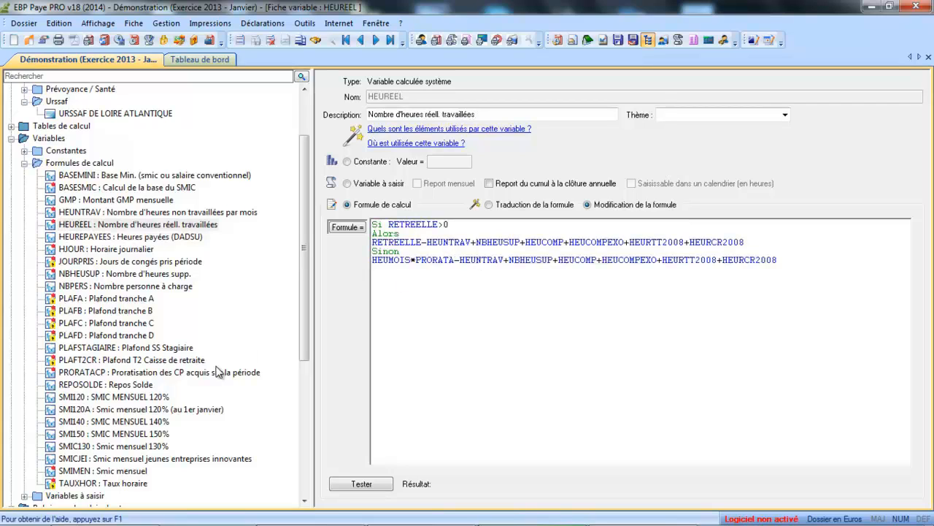
{"action": "left_click", "coordinate": [24, 163]}
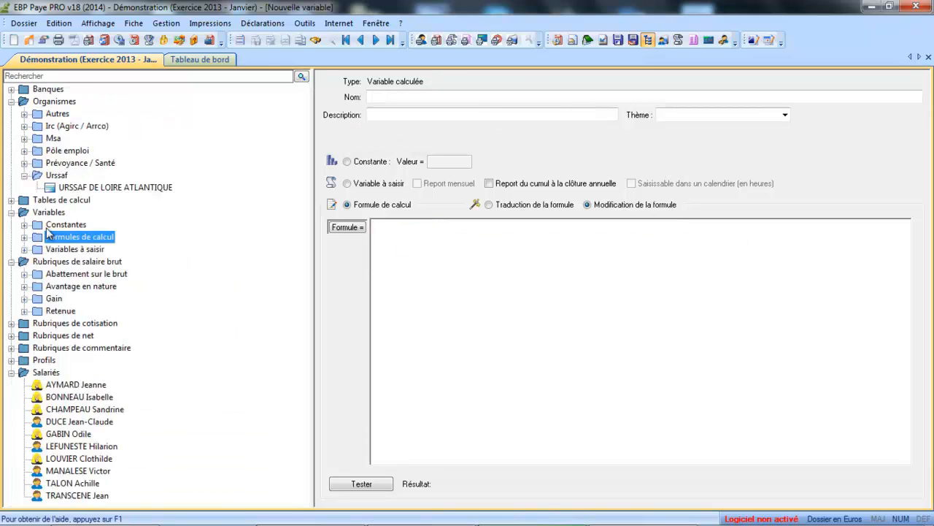
Reopen the first employee's payslip (Bulletin) and check the base of the GHEUREMU line.
{"action": "left_click", "coordinate": [58, 385]}
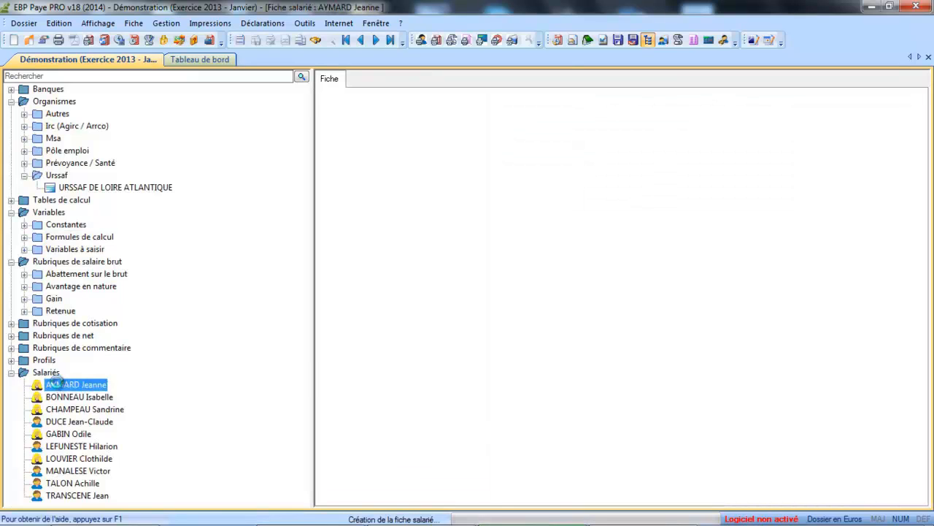
{"action": "left_click", "coordinate": [377, 85]}
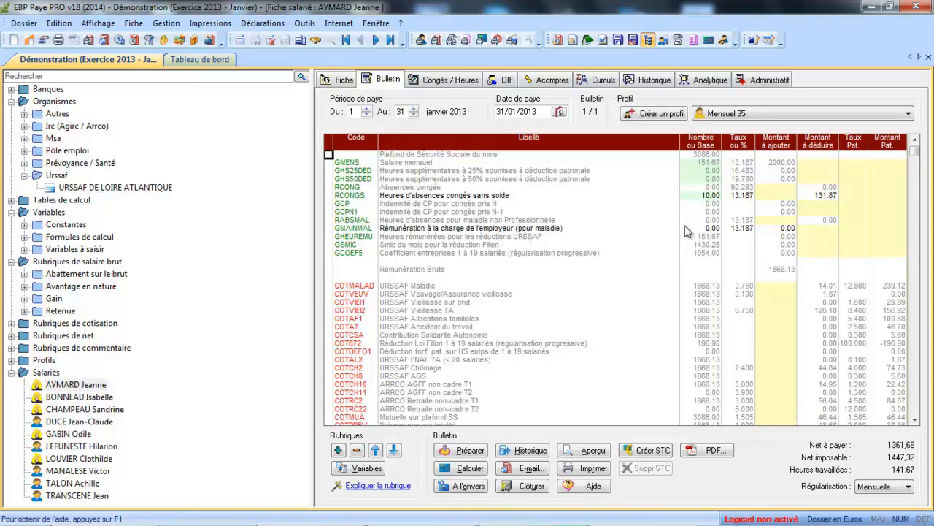
{"action": "left_click", "coordinate": [706, 237]}
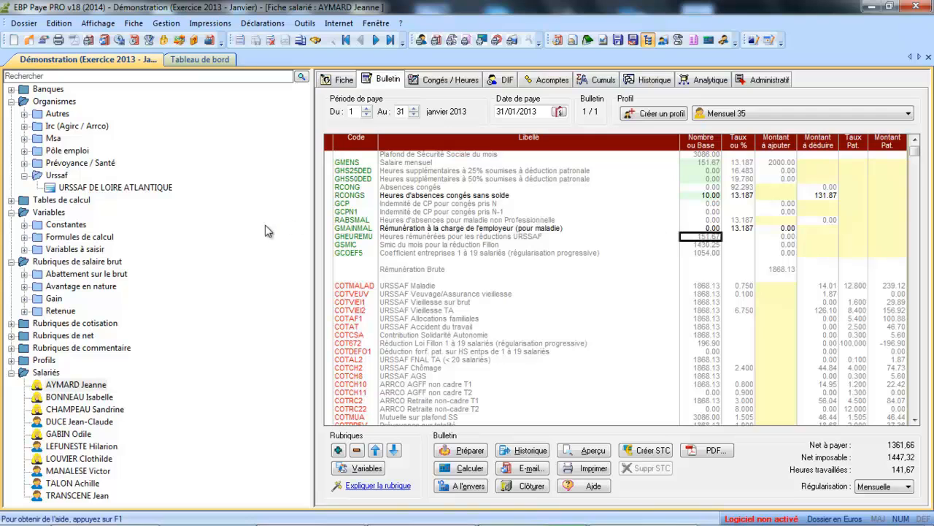
Insert -CONGSSOLDE after HEUABS in the Base formula of the GHEUREMU item using the formula editor, and save the item.
{"action": "left_click", "coordinate": [353, 245]}
{"action": "double_click", "coordinate": [354, 236]}
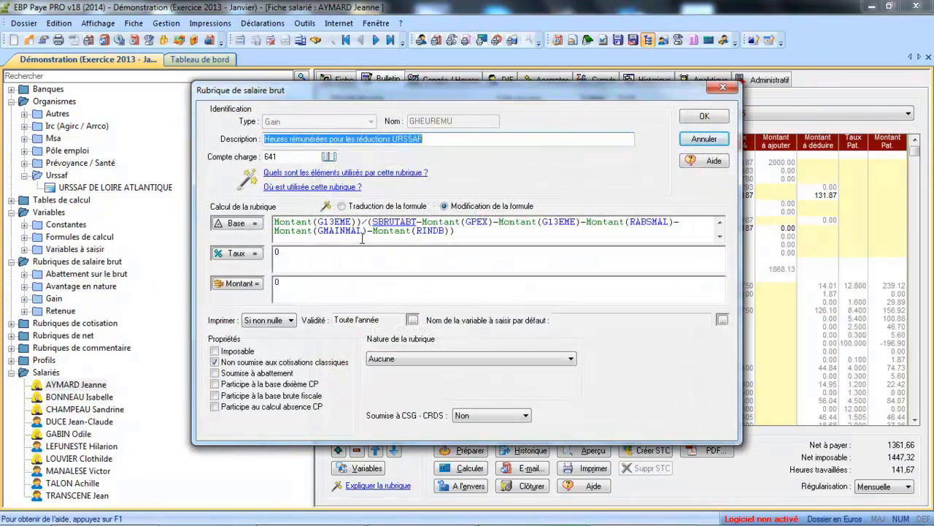
{"action": "double_click", "coordinate": [362, 239]}
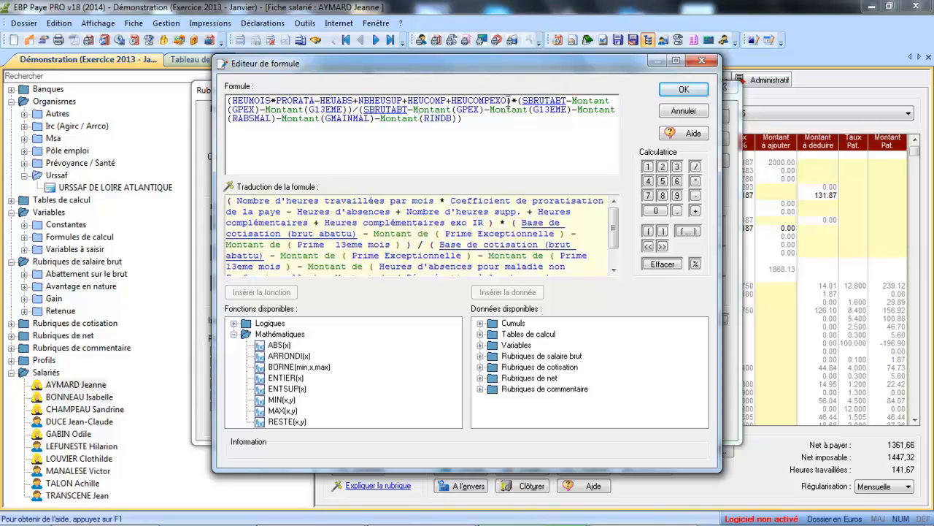
{"action": "type", "text": "+"}
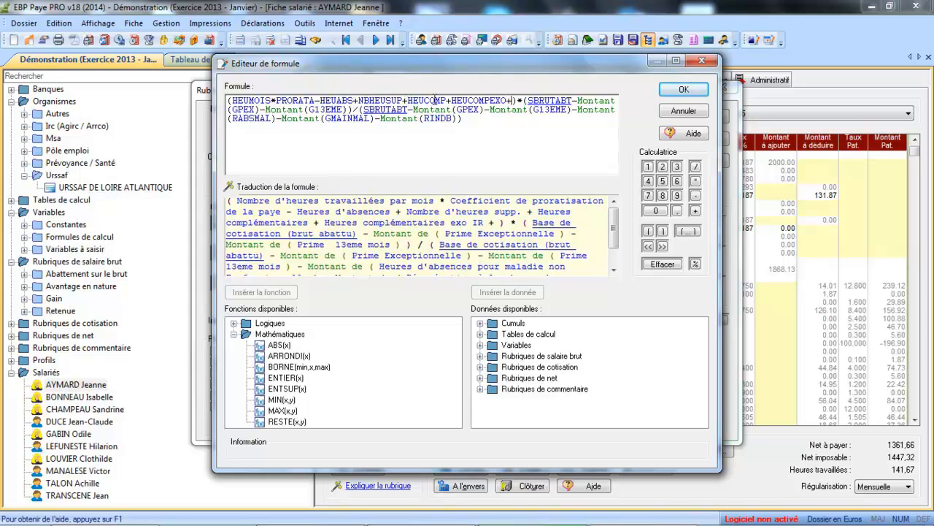
{"action": "key", "text": "BackSpace"}
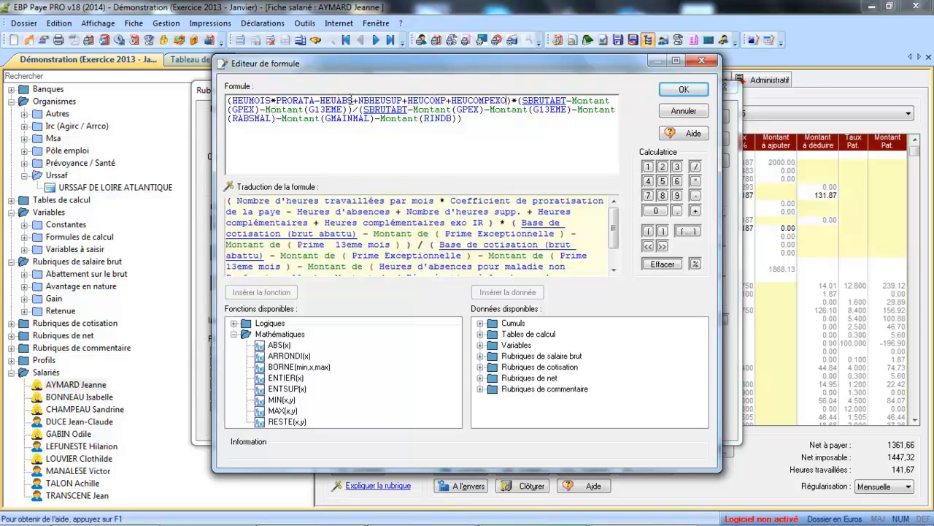
{"action": "type", "text": "-csolde"}
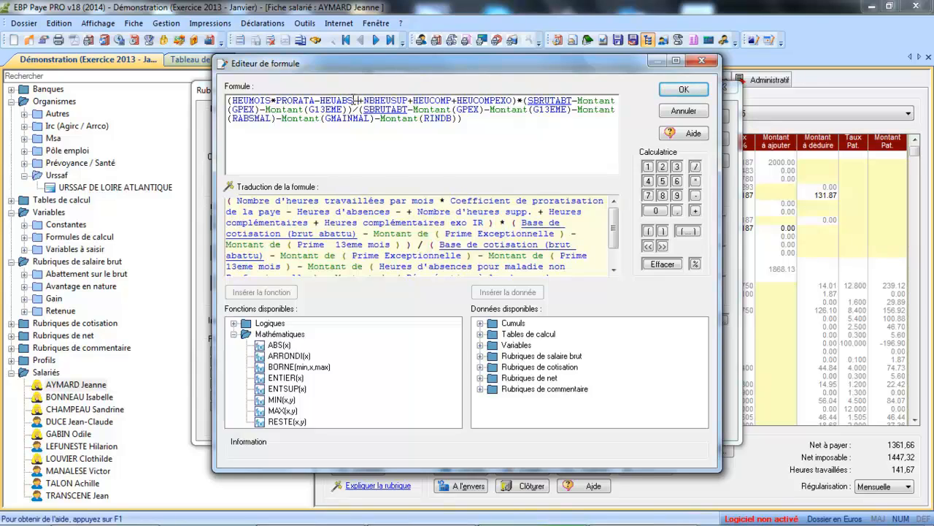
{"action": "key", "text": "BackSpace"}
{"action": "key", "text": "BackSpace"}
{"action": "key", "text": "BackSpace"}
{"action": "key", "text": "BackSpace"}
{"action": "key", "text": "BackSpace"}
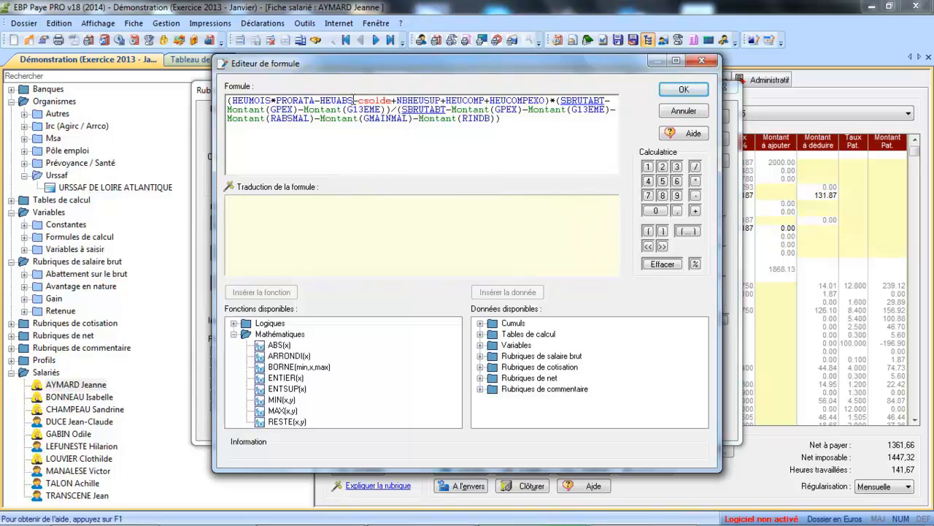
{"action": "type", "text": "ongssolde"}
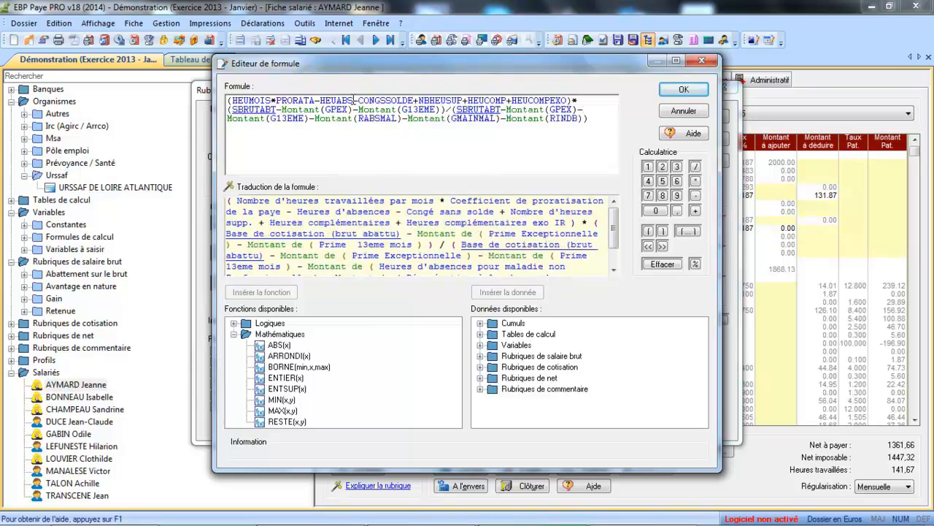
{"action": "left_click", "coordinate": [684, 89]}
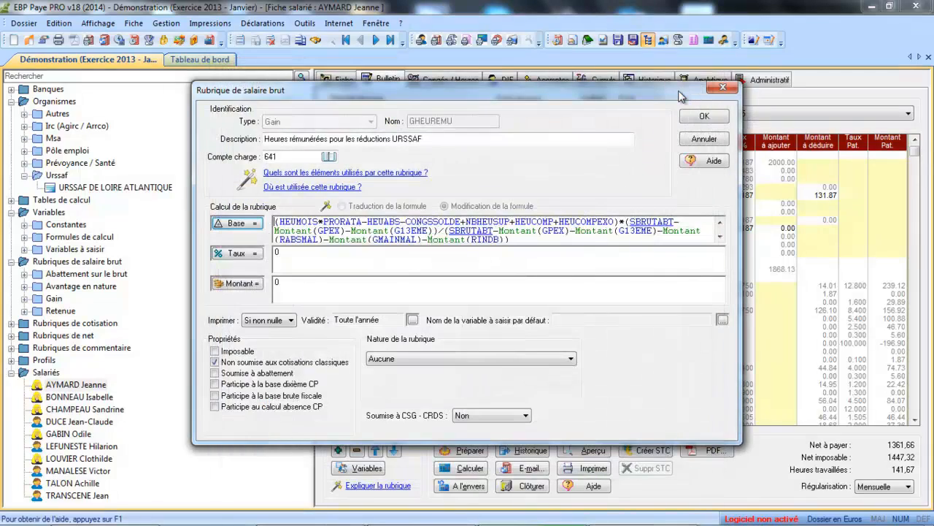
{"action": "left_click", "coordinate": [702, 117]}
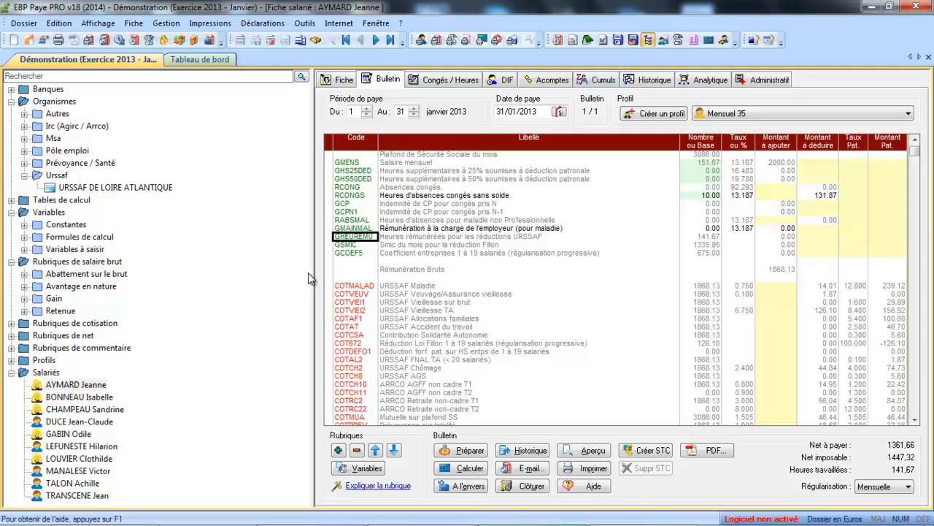
Narrow the navigation tree pane to give the payslip table more width.
{"action": "left_click_drag", "start_coordinate": [312, 272], "coordinate": [313, 271]}
{"action": "left_click_drag", "start_coordinate": [197, 254], "coordinate": [197, 255]}
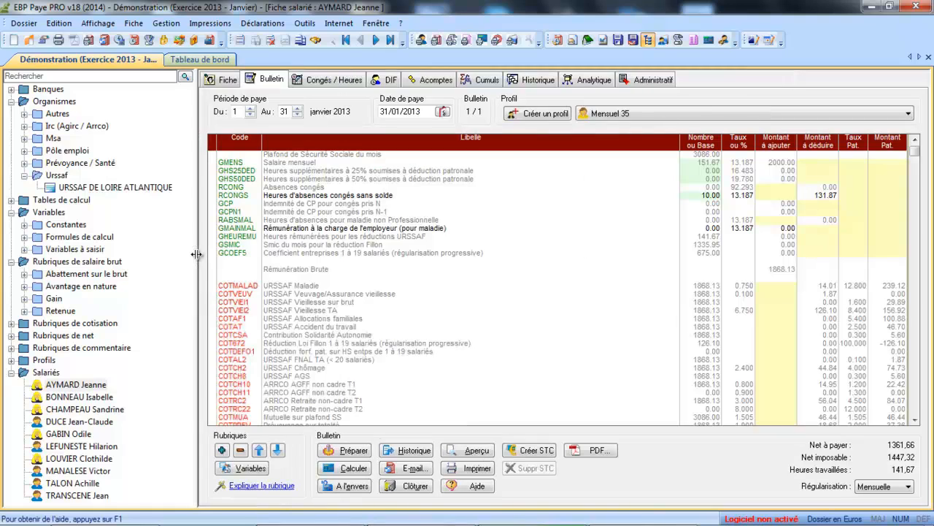